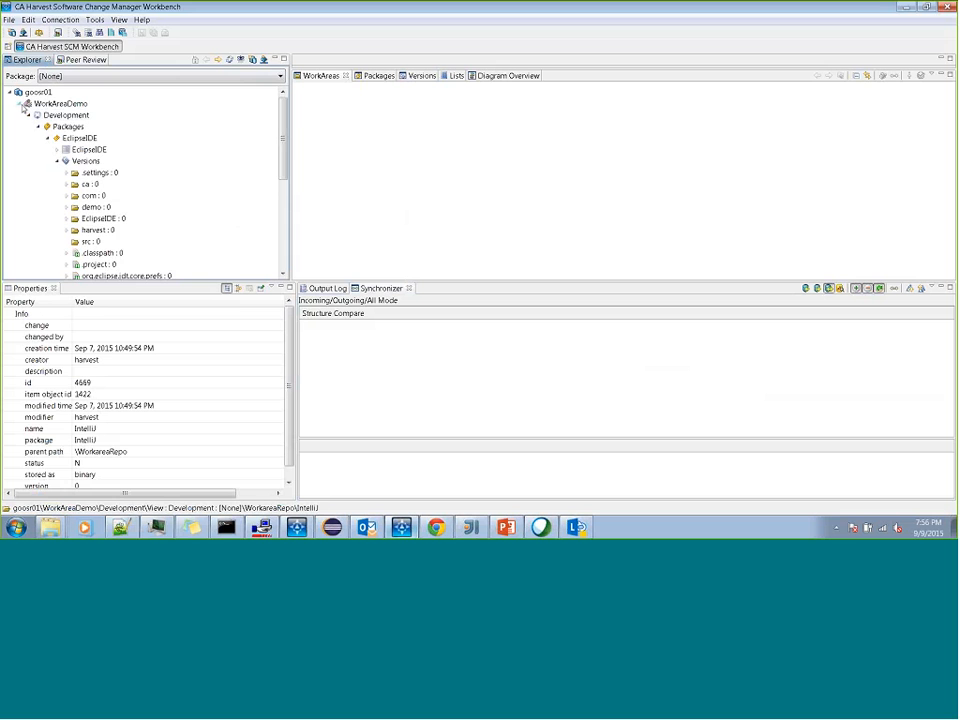
- Start adding the IntelliJ folder under WorkareaRepo in the Development view as a WorkArea
click(23, 107)
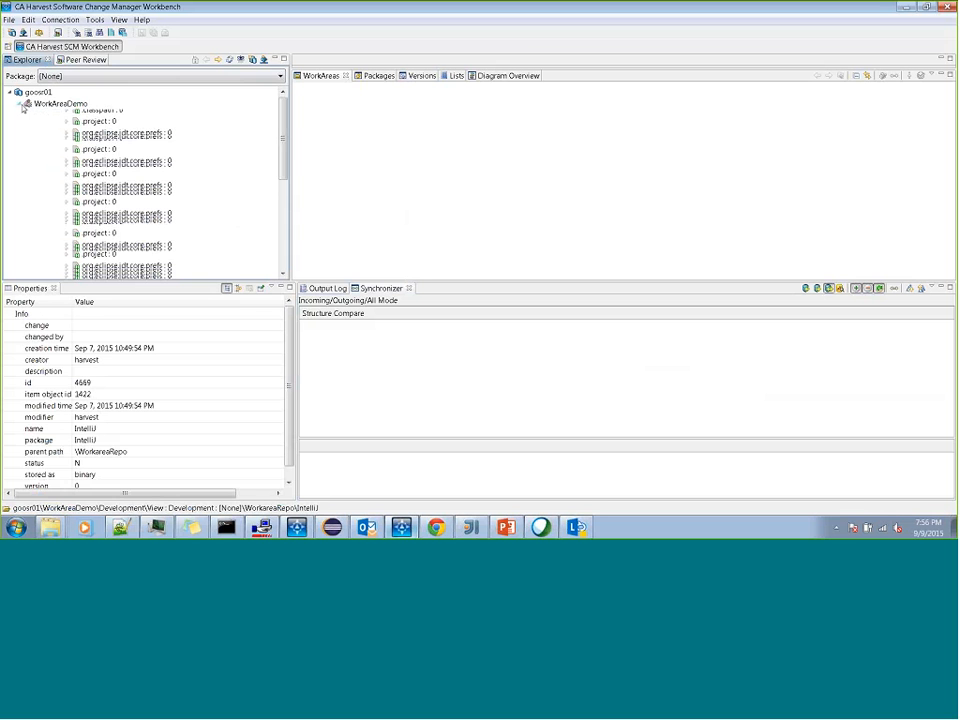
click(21, 105)
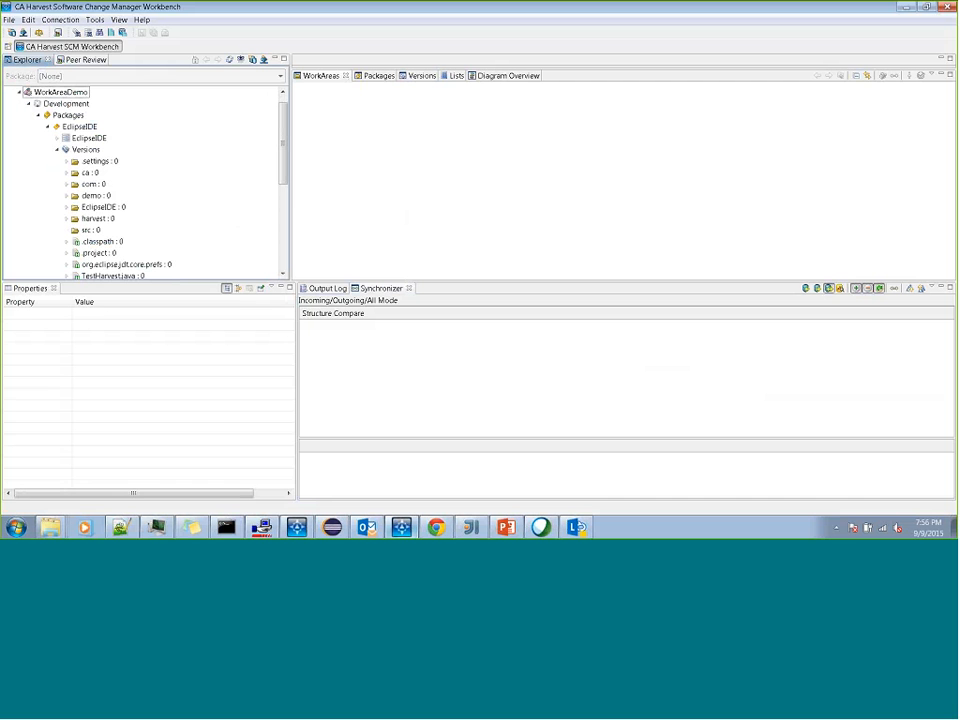
click(57, 150)
scroll(145, 156, down, 1)
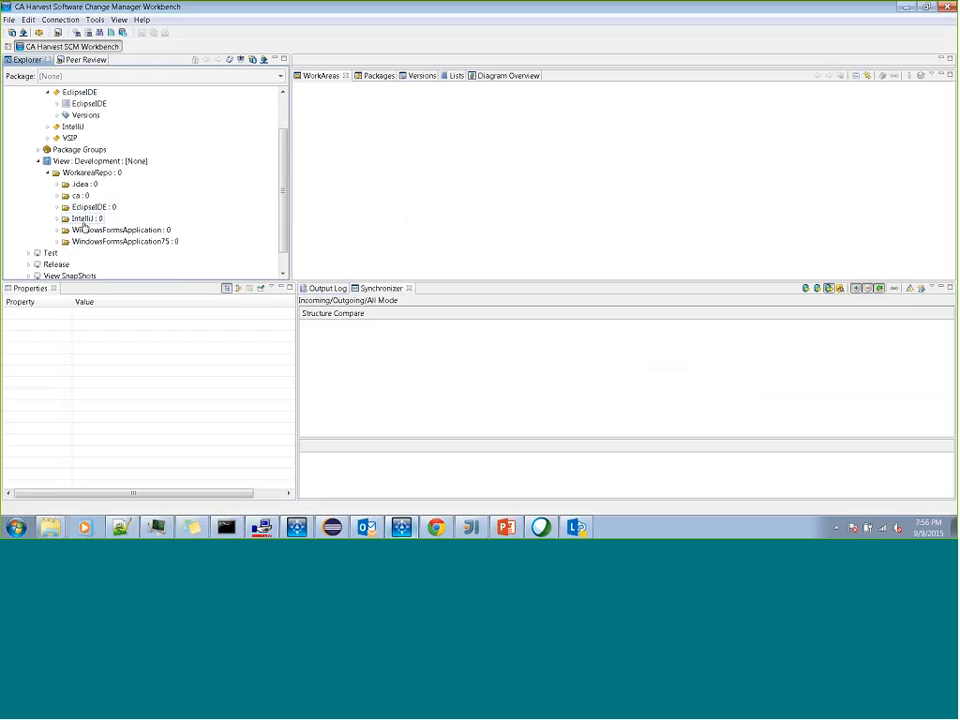
click(86, 219)
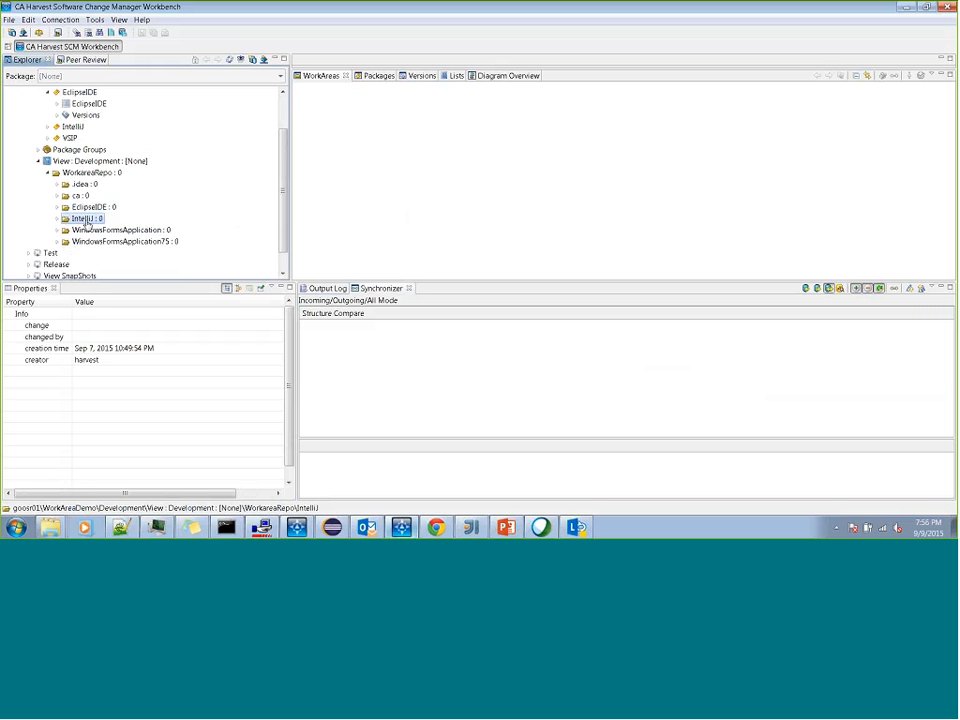
right_click(86, 220)
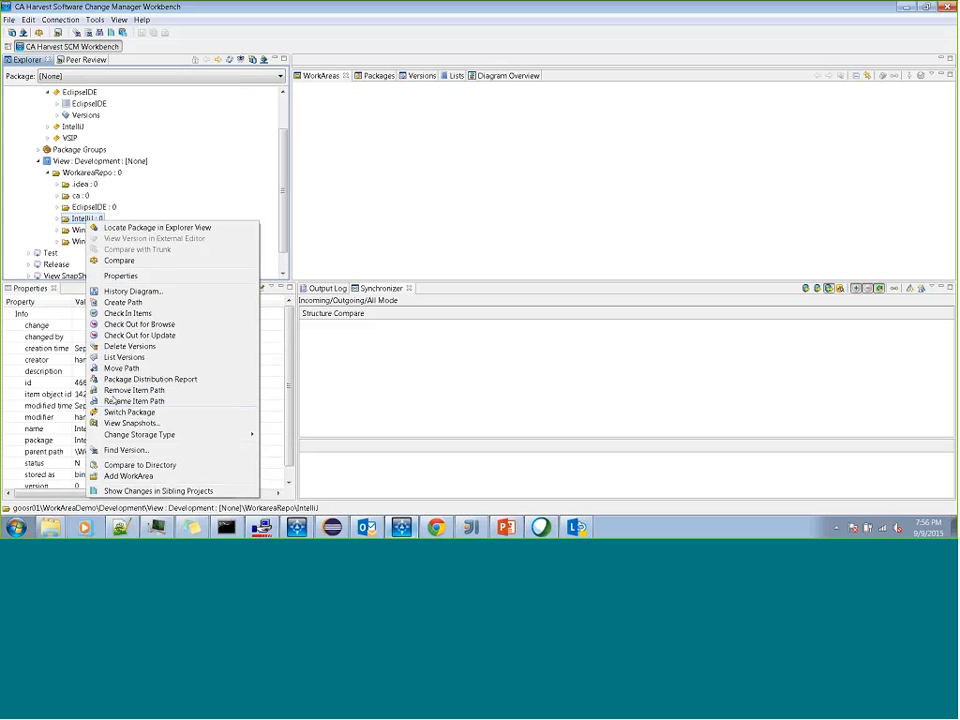
click(130, 476)
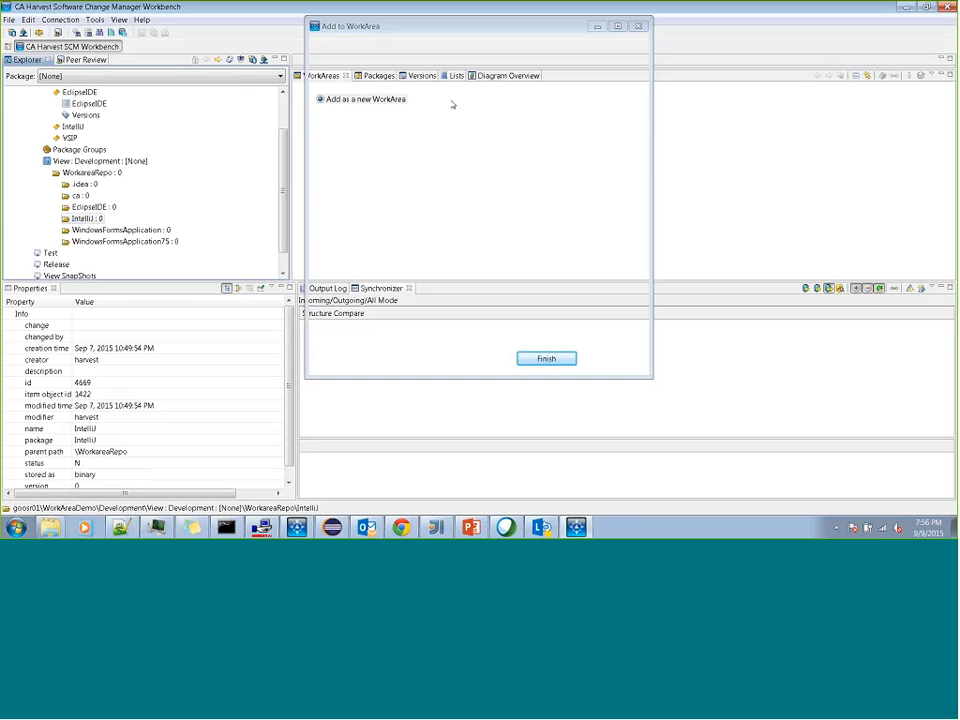
- Create the new IntelliJ WorkArea with package IntelliJ and On Trunk check-in enabled, agreeing to overwrite the external resource
drag(404, 16, 370, 33)
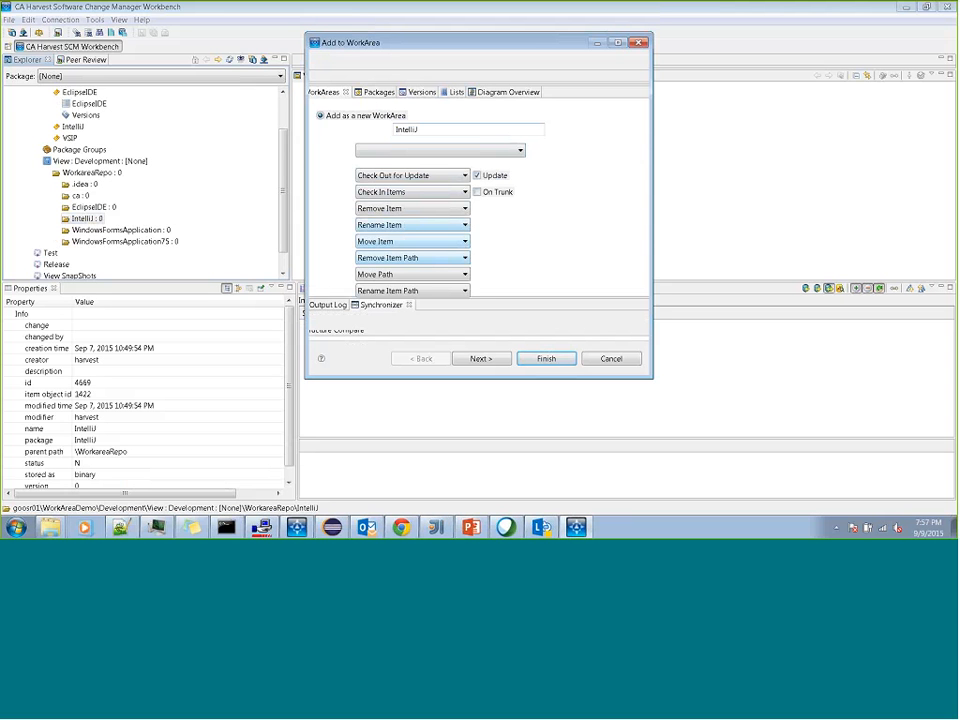
click(505, 152)
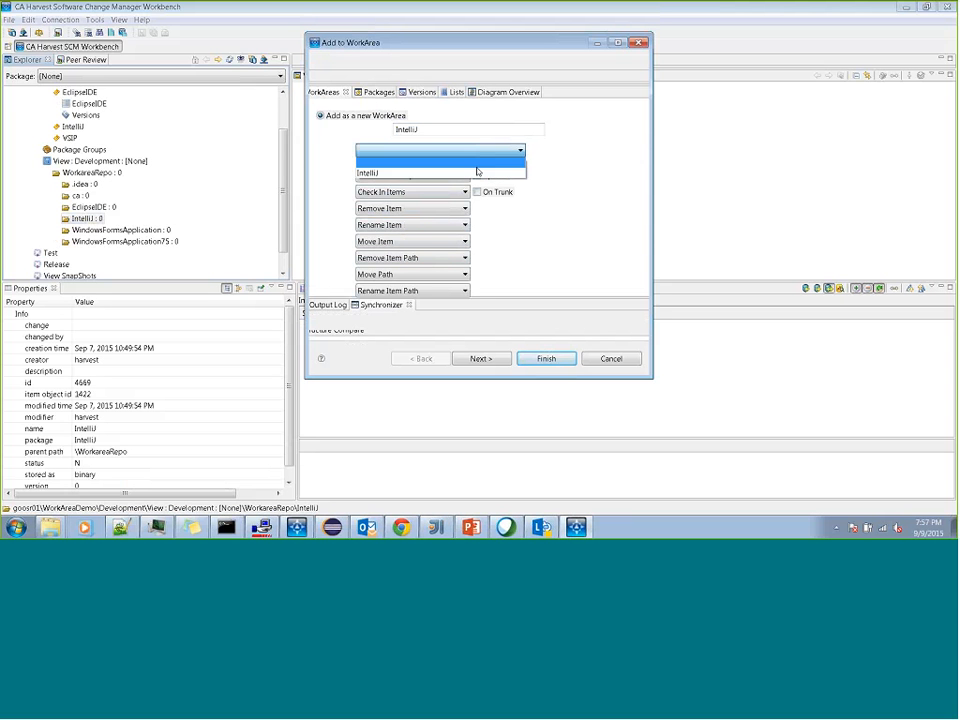
click(420, 173)
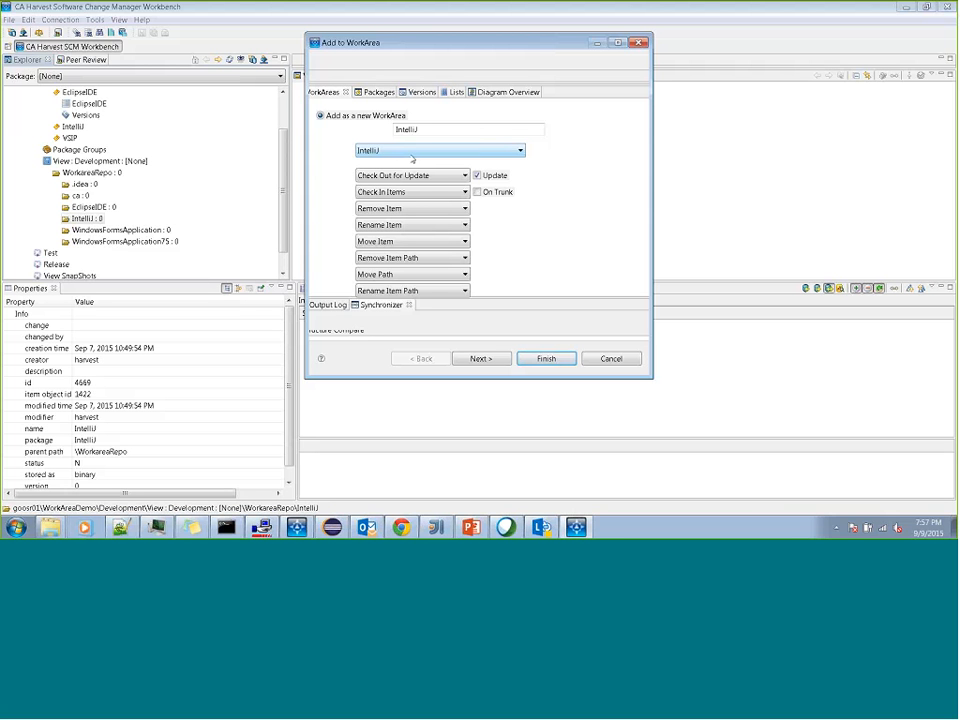
click(478, 192)
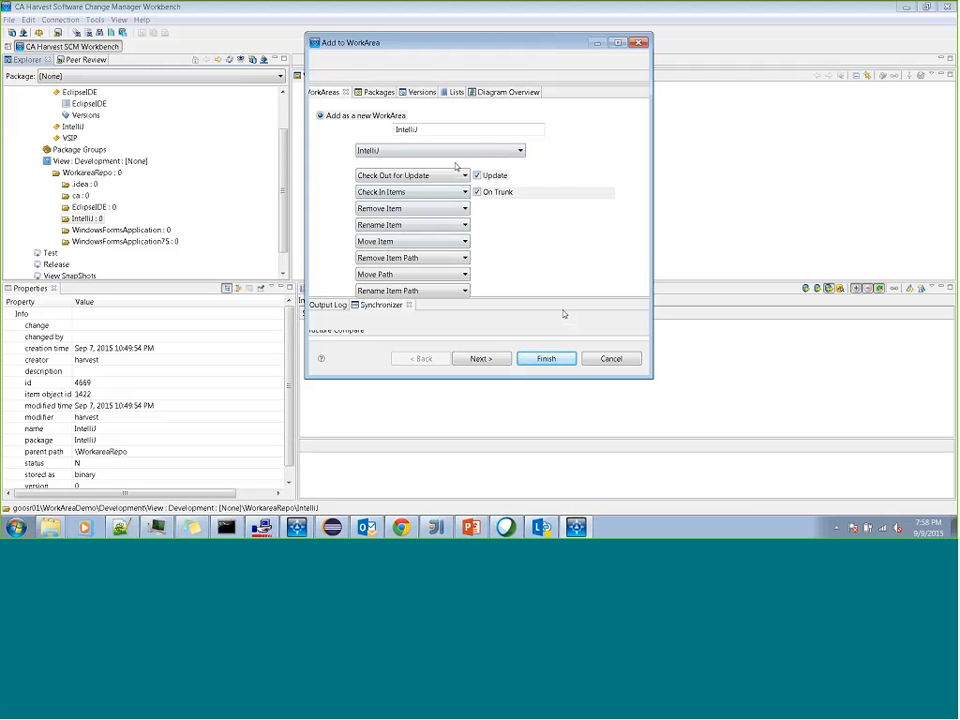
click(546, 358)
click(546, 216)
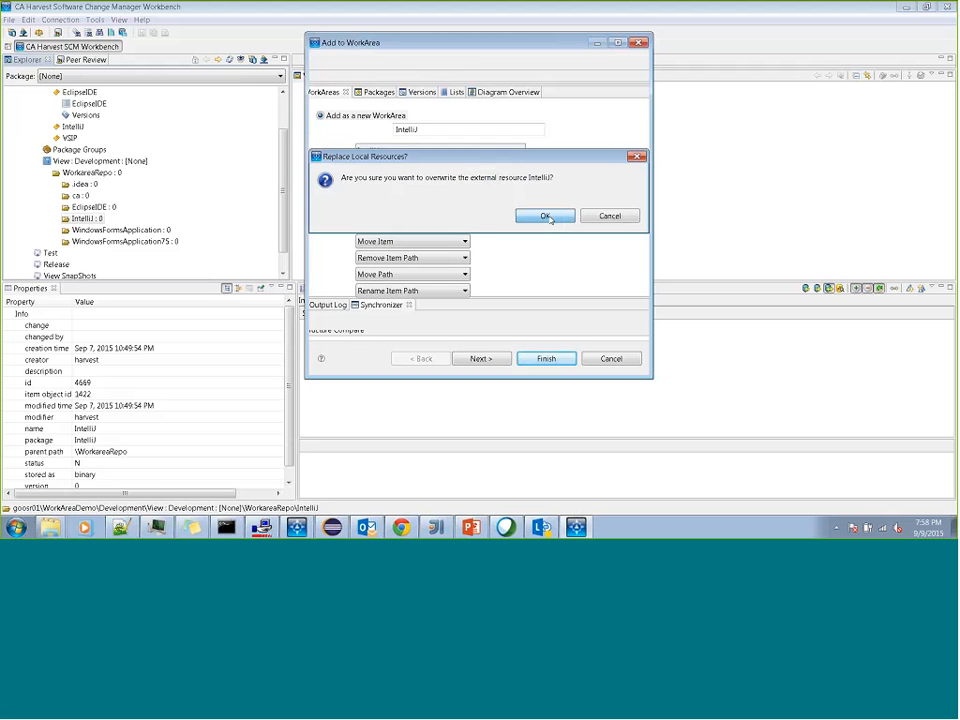
click(546, 216)
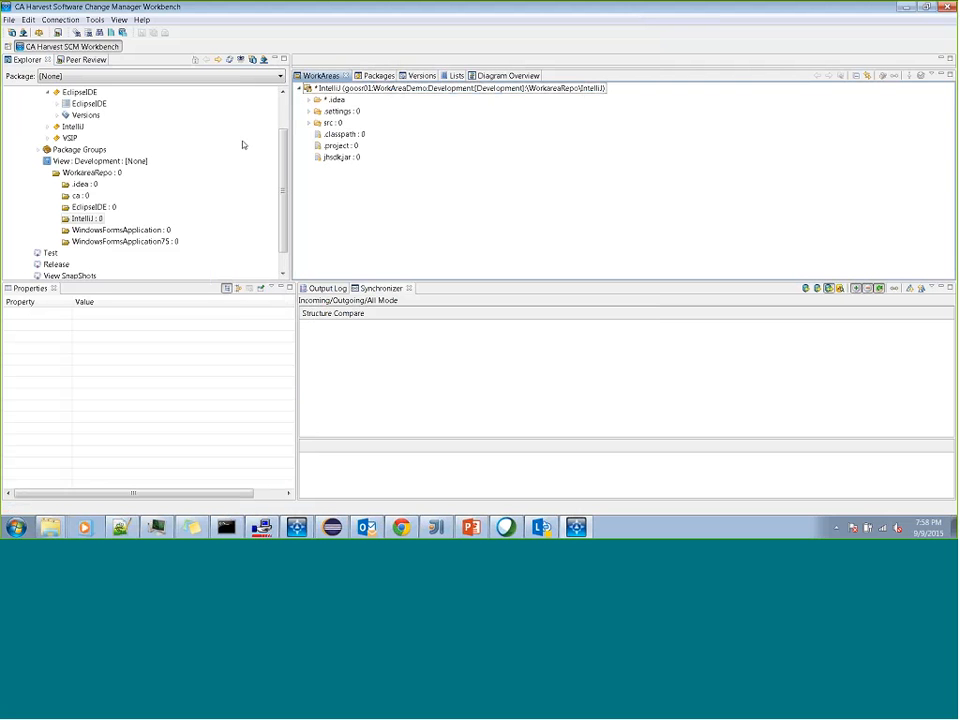
- Expand .settings and src in the new WorkArea and the IntelliJ repository folder to compare their contents, enlarging the tree area
click(309, 111)
click(309, 134)
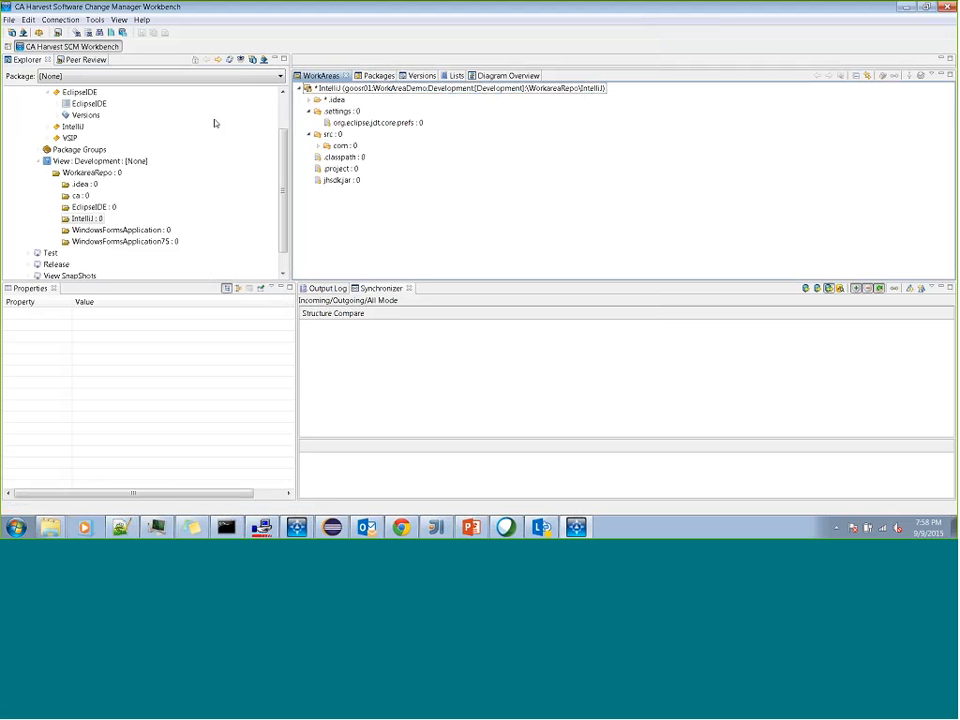
click(86, 218)
click(57, 219)
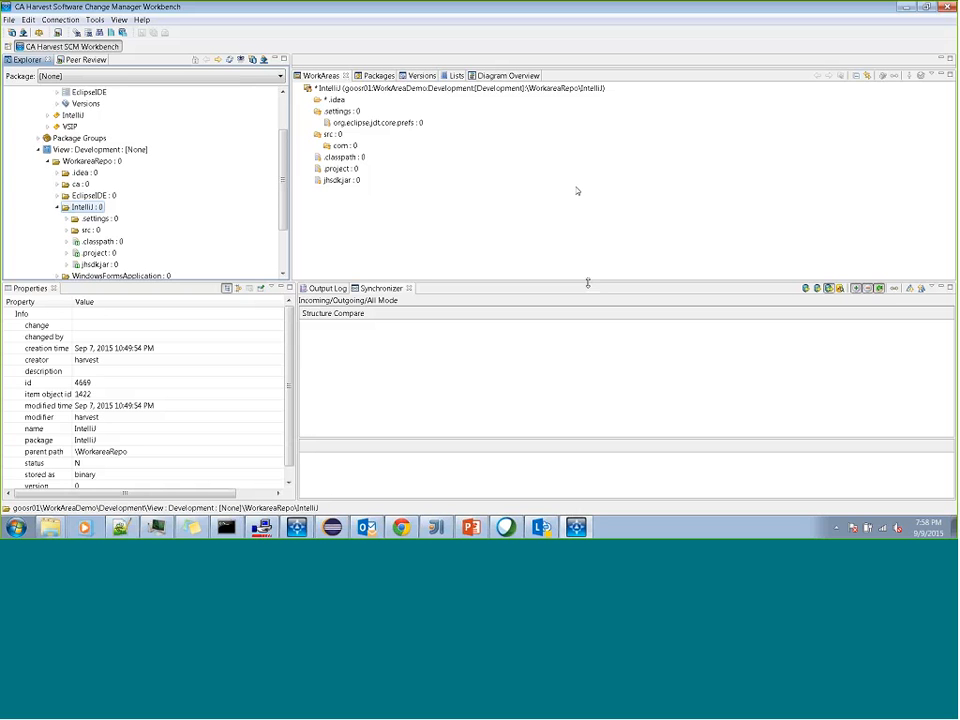
drag(588, 283, 588, 358)
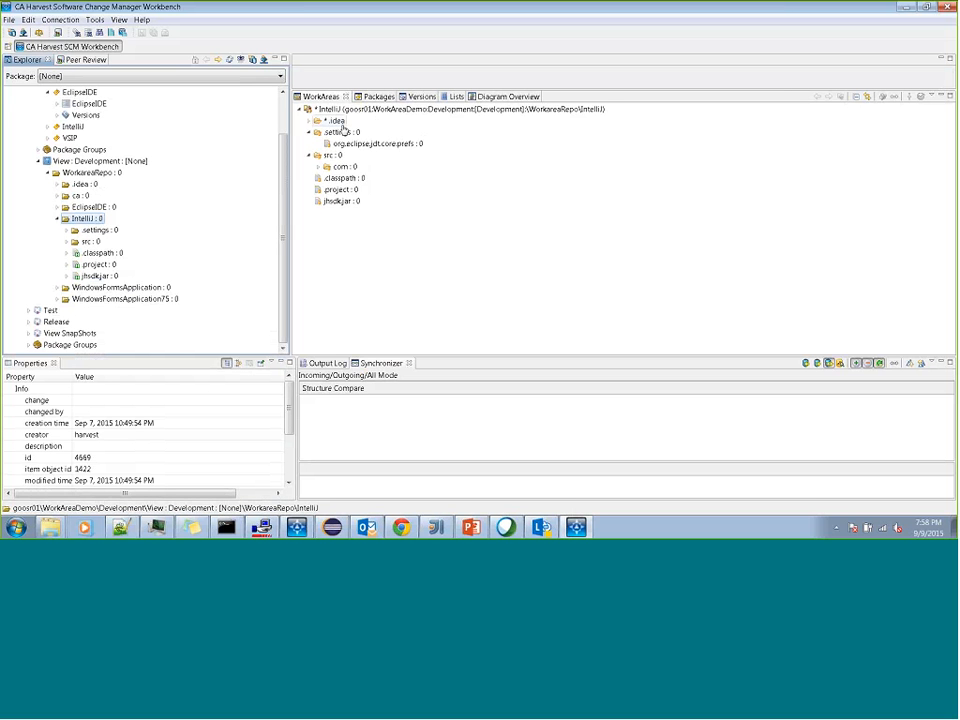
- Open the IntelliJ WorkArea's properties and copy its location path
click(362, 115)
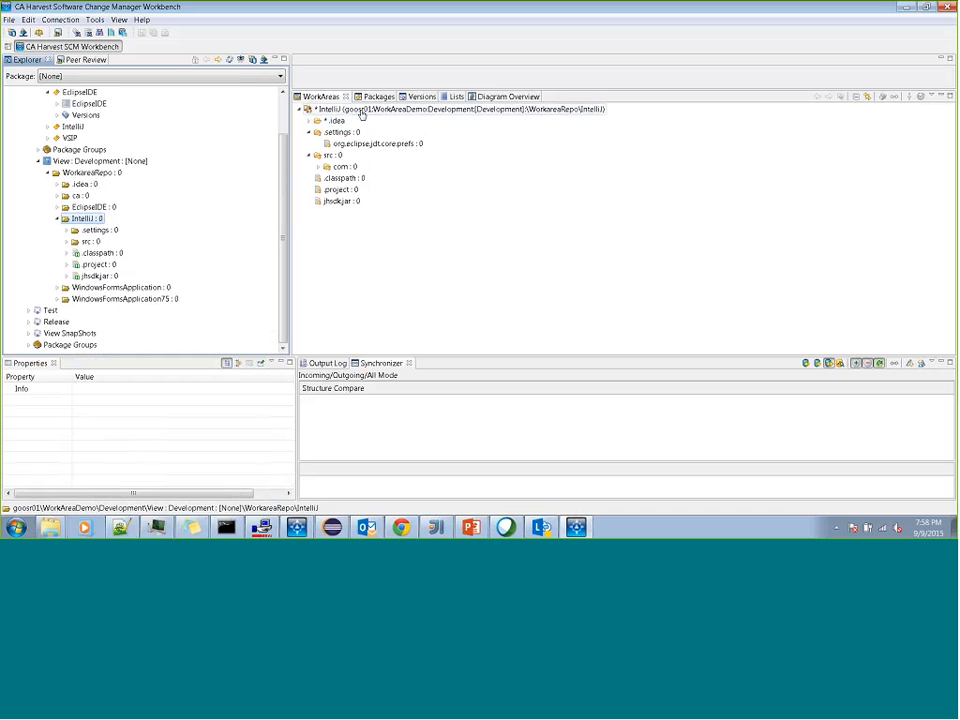
right_click(362, 115)
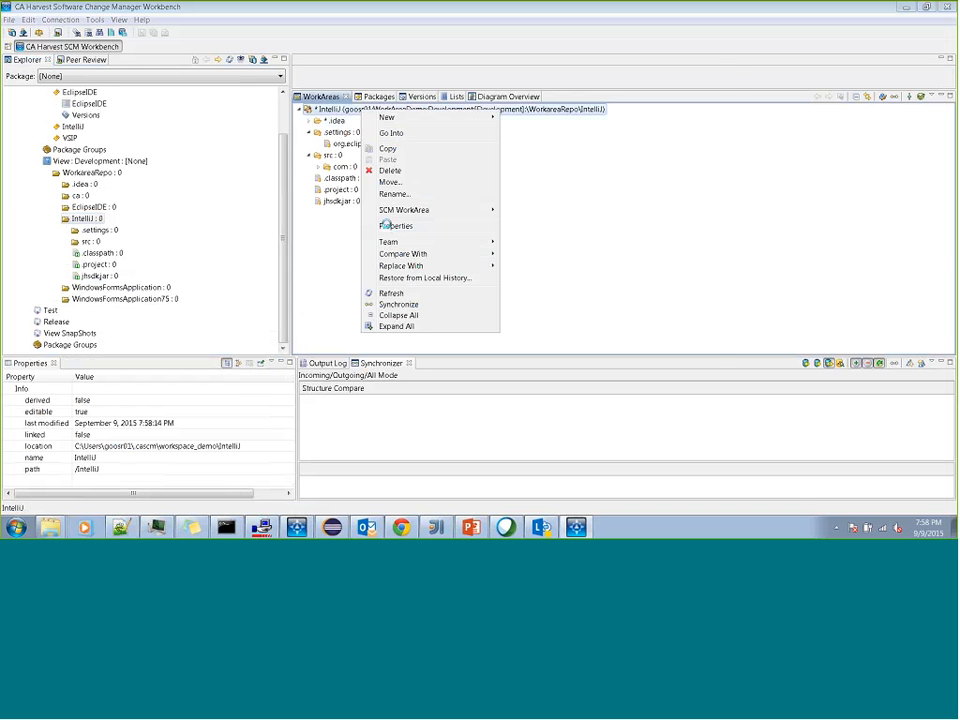
click(387, 226)
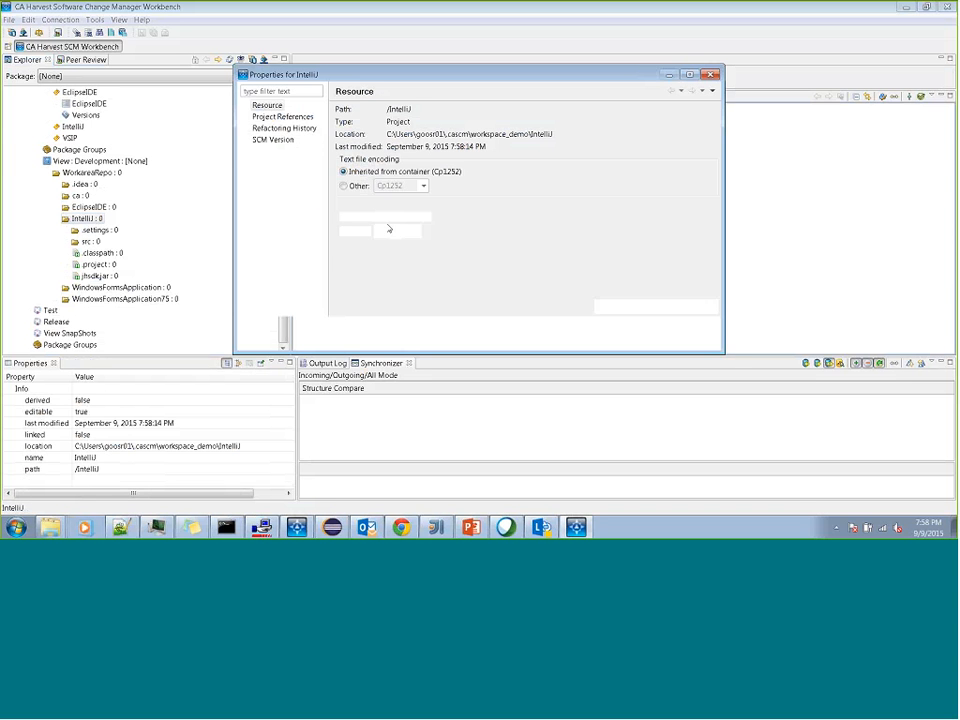
drag(387, 134, 554, 138)
right_click(546, 138)
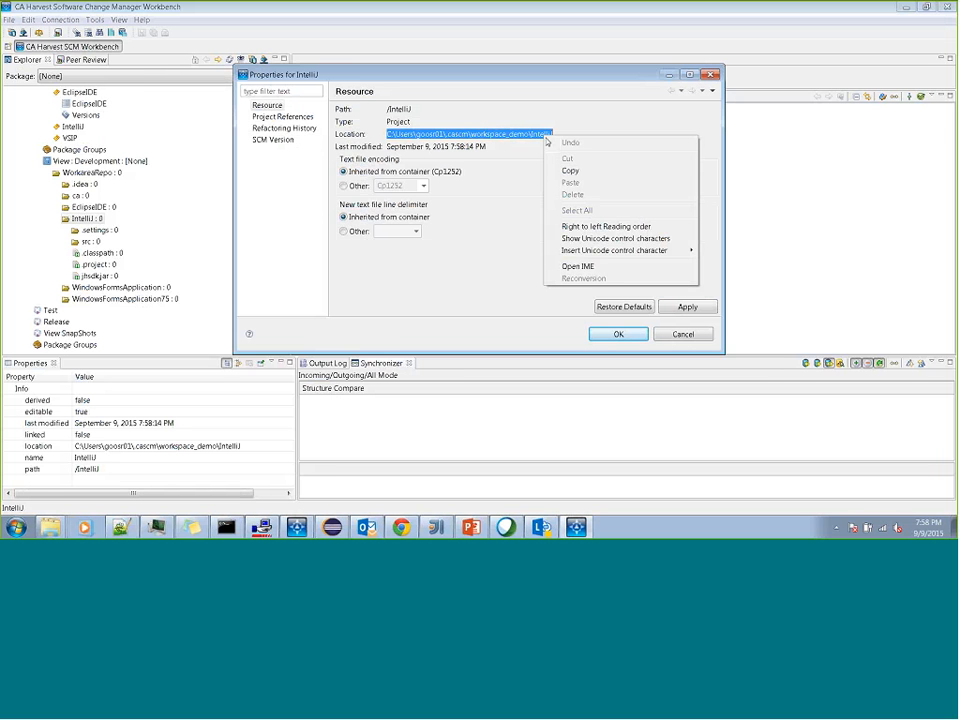
click(570, 171)
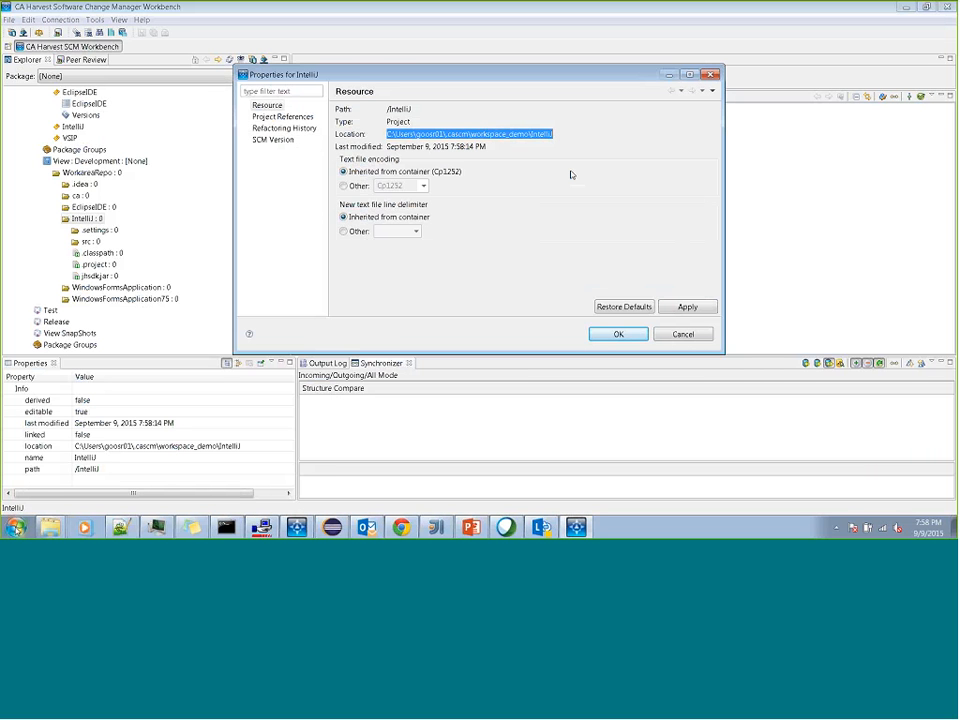
- Open the copied location in Windows Explorer to inspect the WorkArea's files, minimize that window and close the WorkArea properties
click(15, 527)
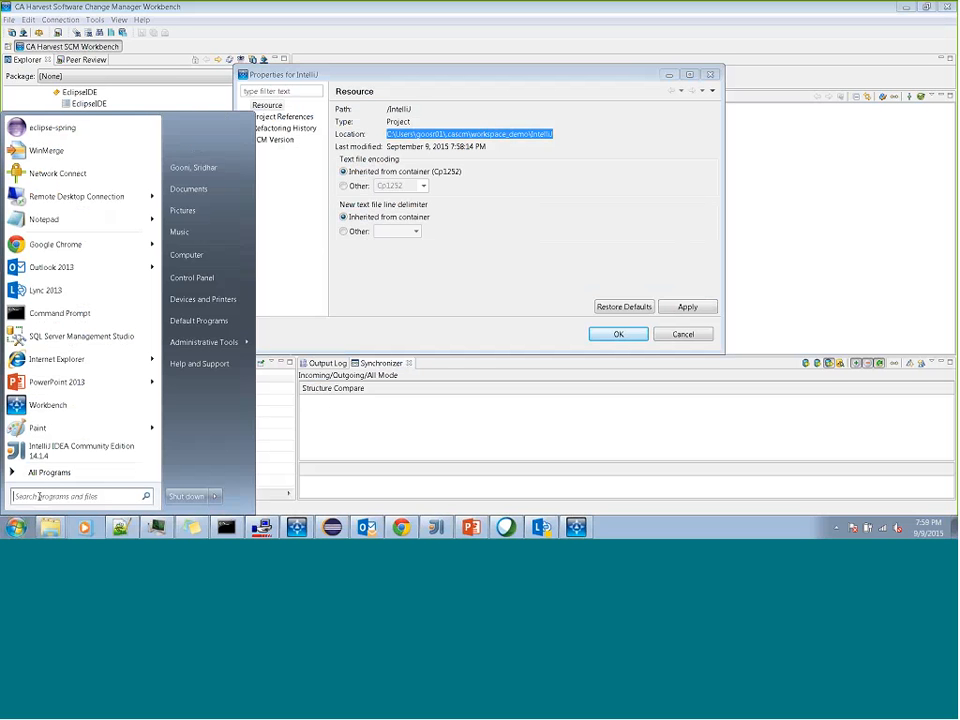
key(ctrl+v)
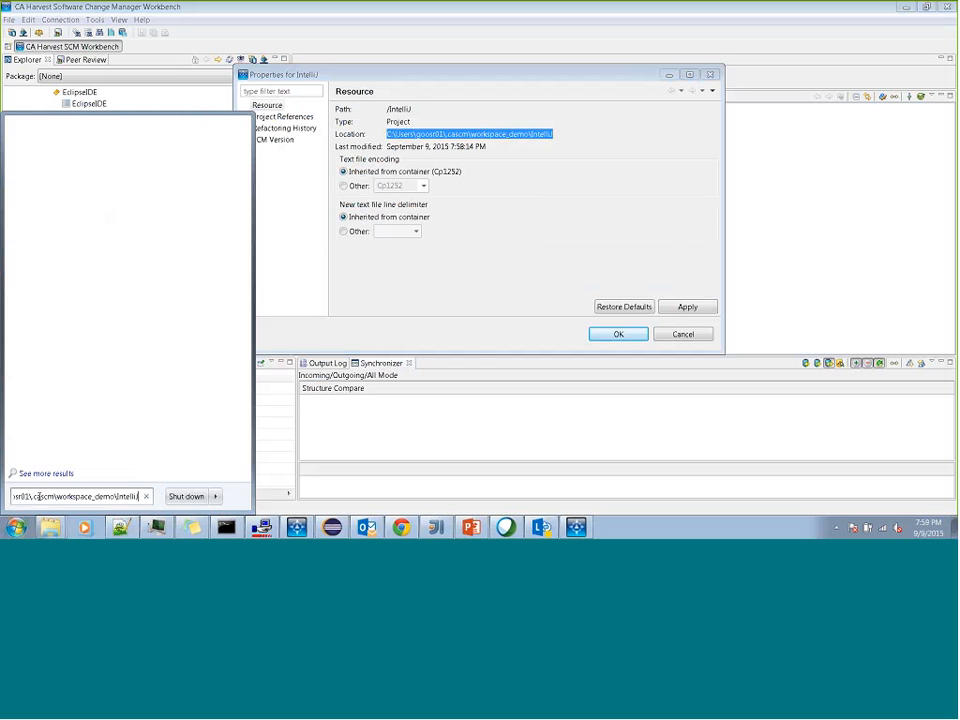
key(Return)
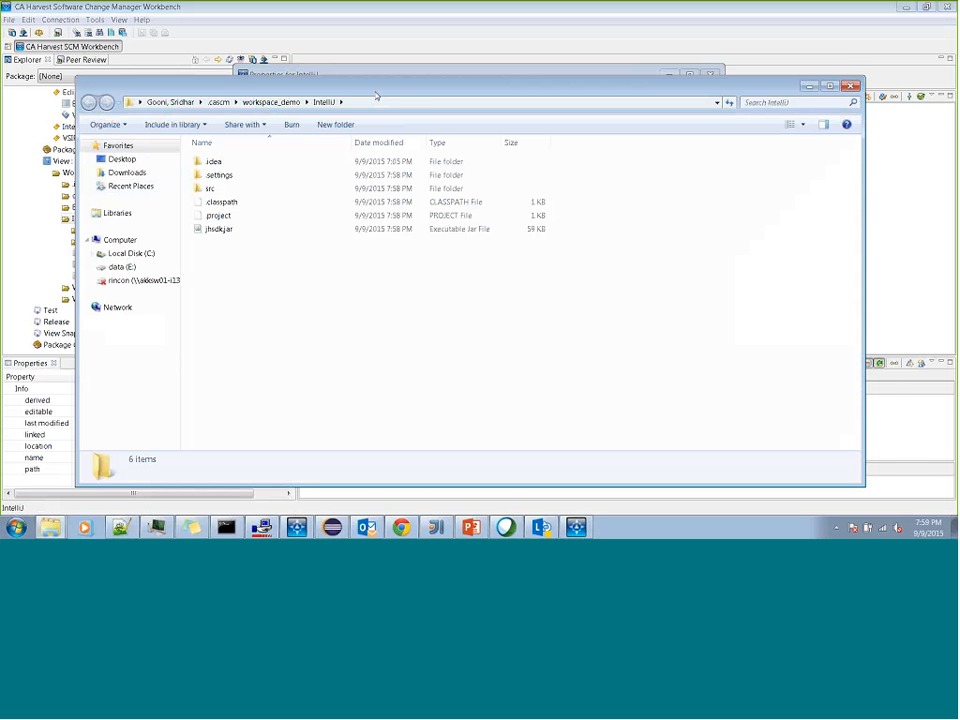
drag(376, 96, 458, 85)
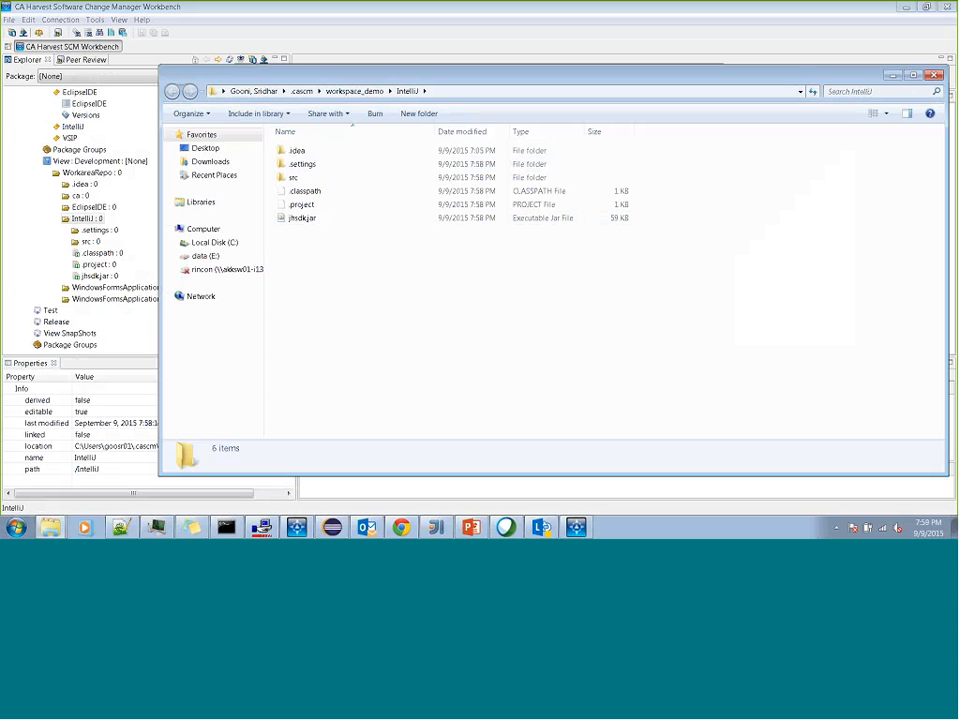
click(893, 79)
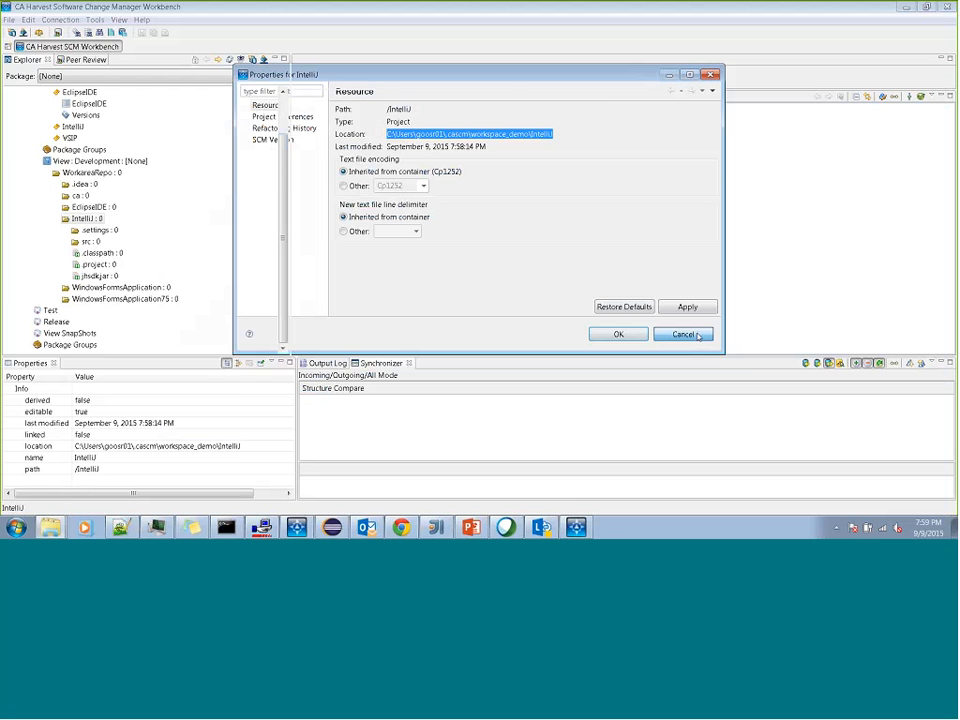
click(684, 334)
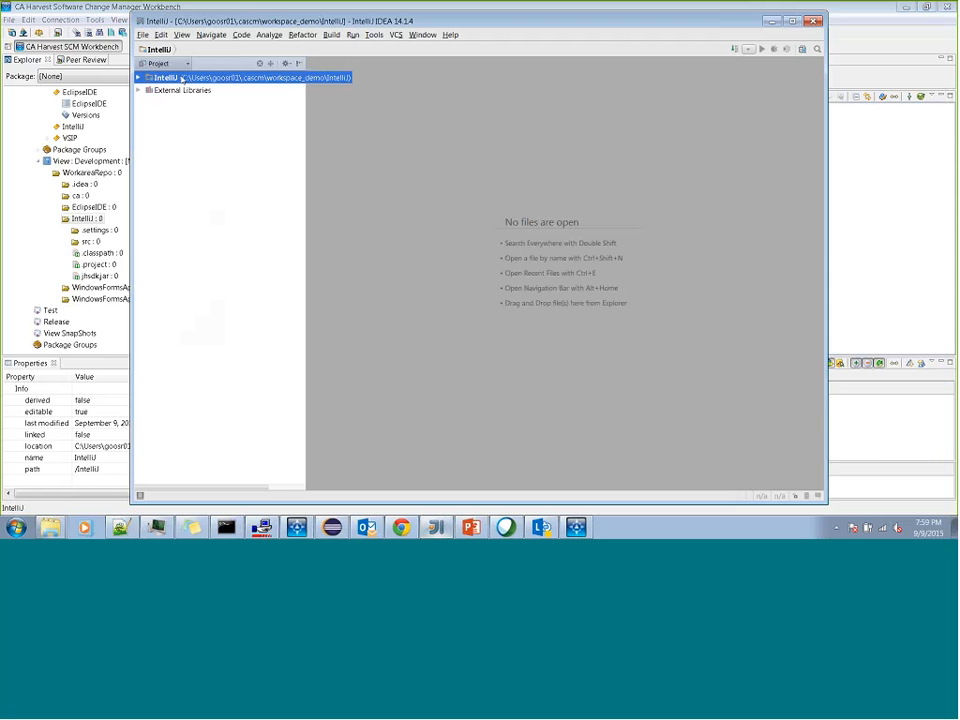
- Switch to IntelliJ IDEA and view the file path of the IntelliJ project
right_click(181, 78)
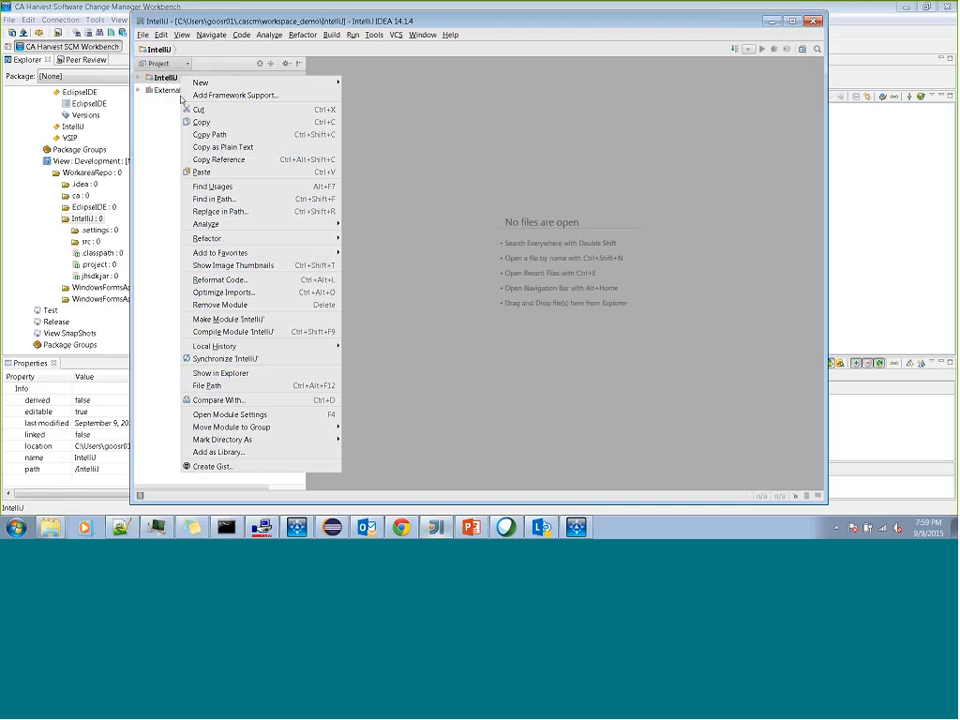
click(195, 386)
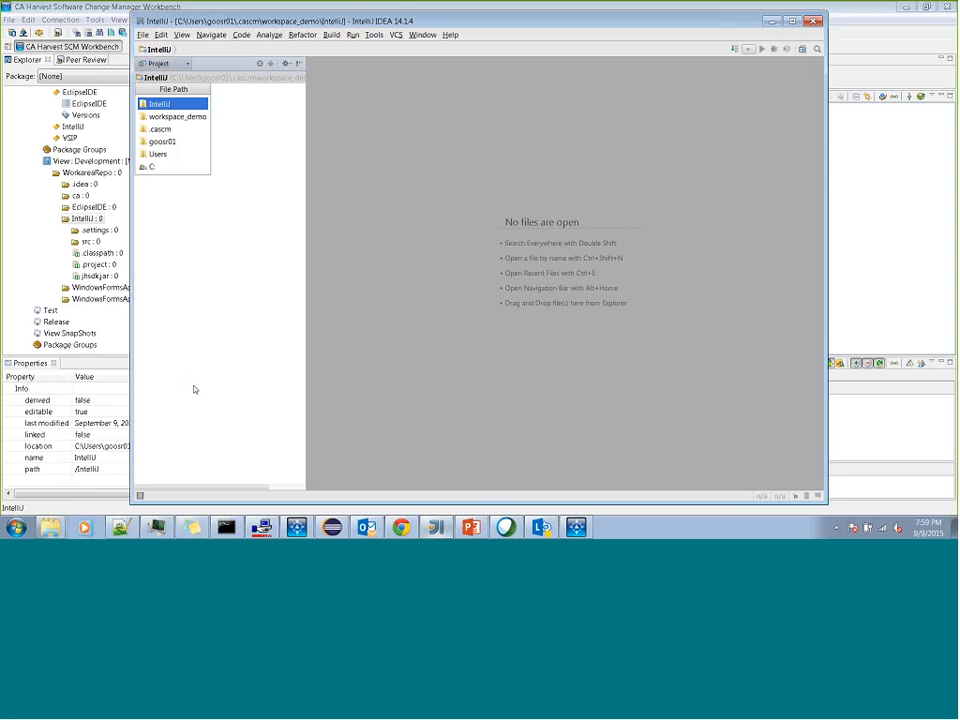
key(Escape)
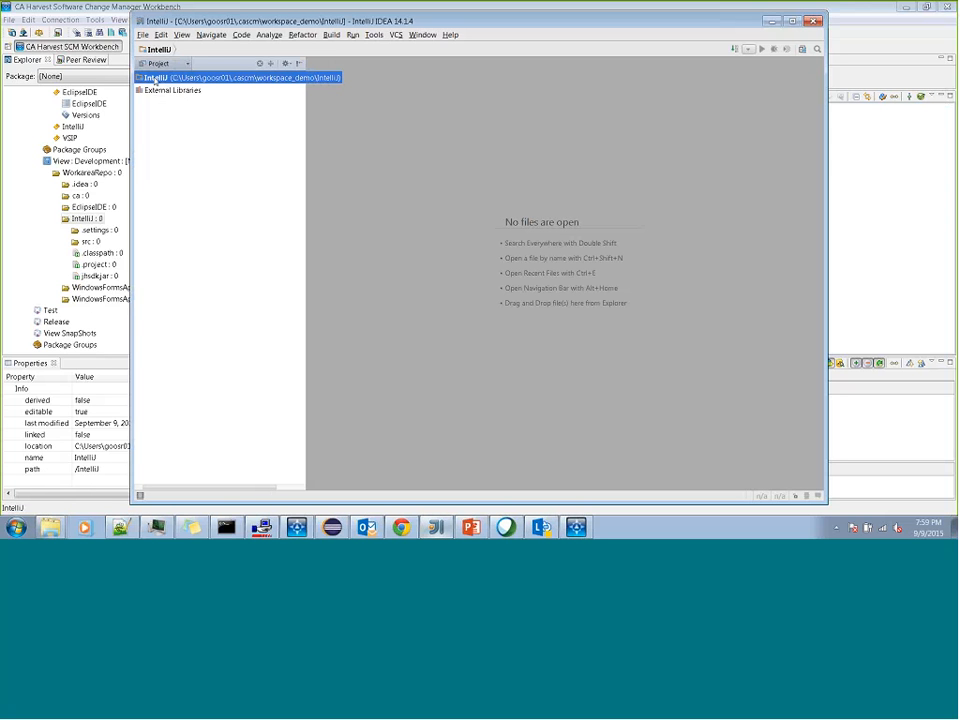
- Open Sample1 from the ca.harvest.jhsdk.sample package under src and place the cursor after the harvest = null; declaration
double_click(155, 80)
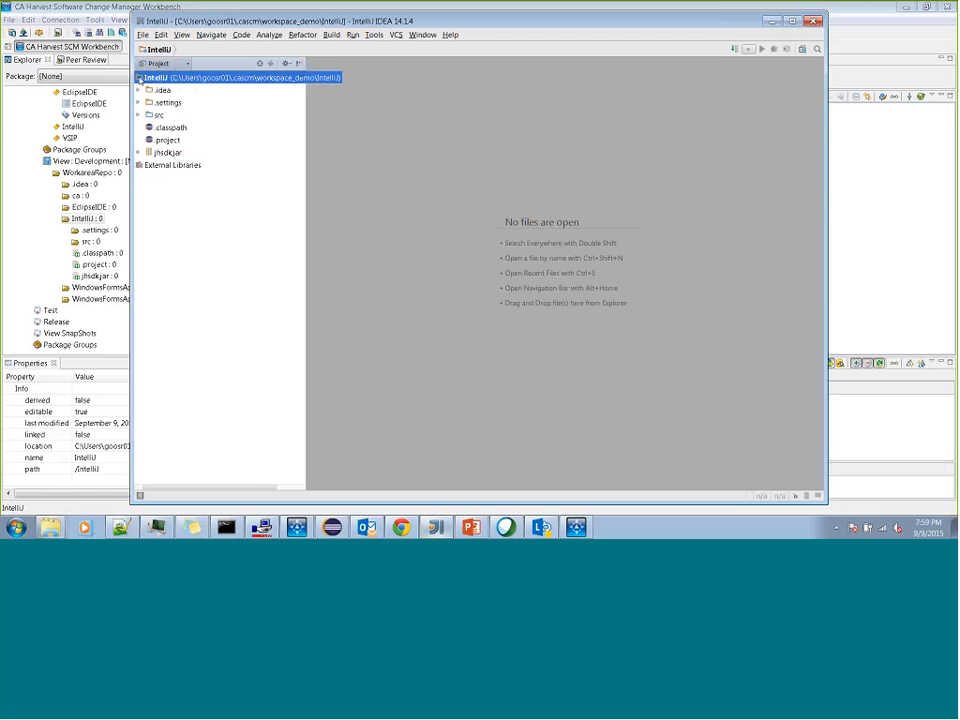
click(139, 116)
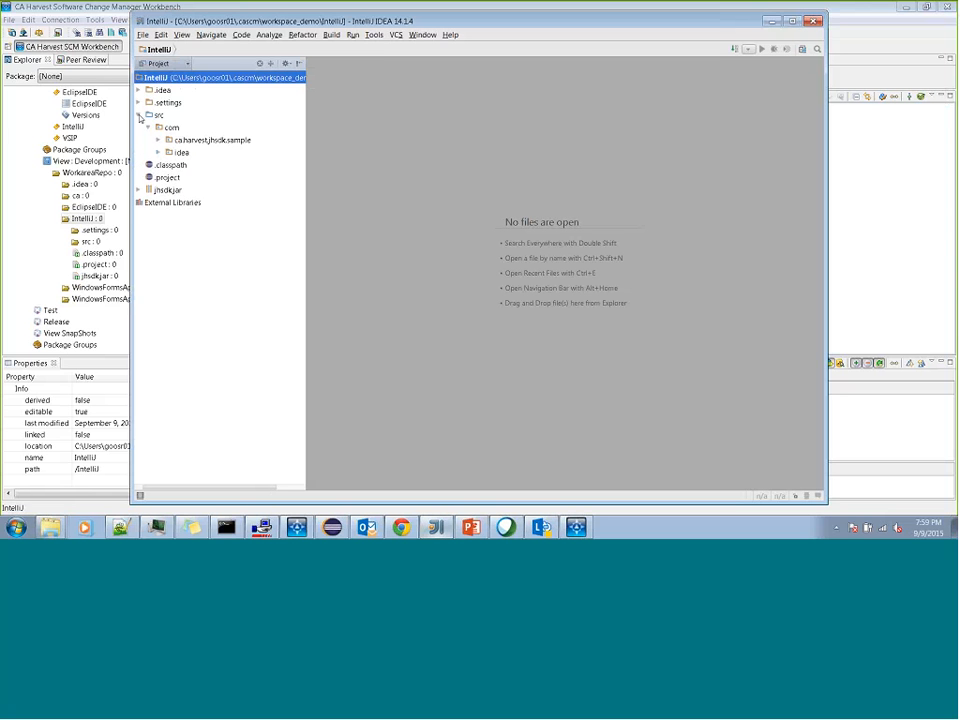
click(158, 140)
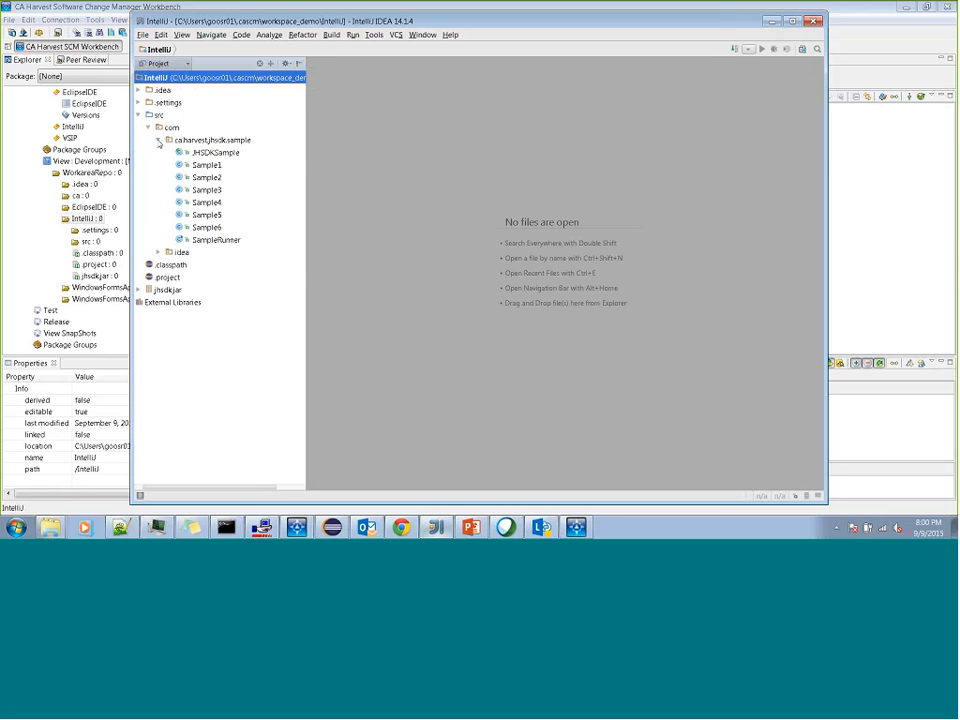
click(195, 166)
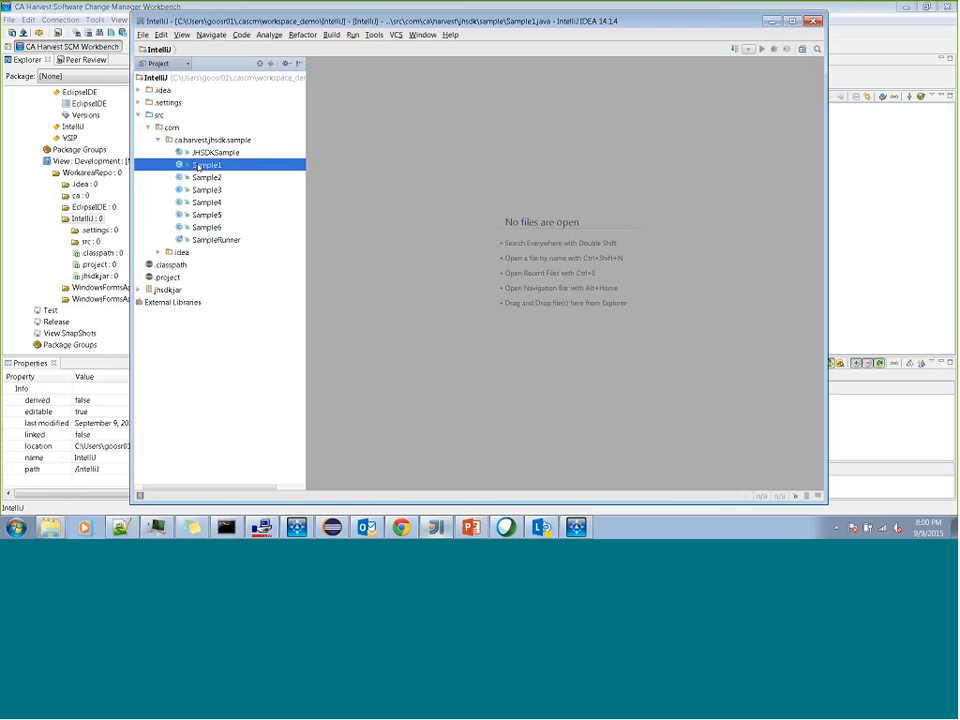
double_click(198, 166)
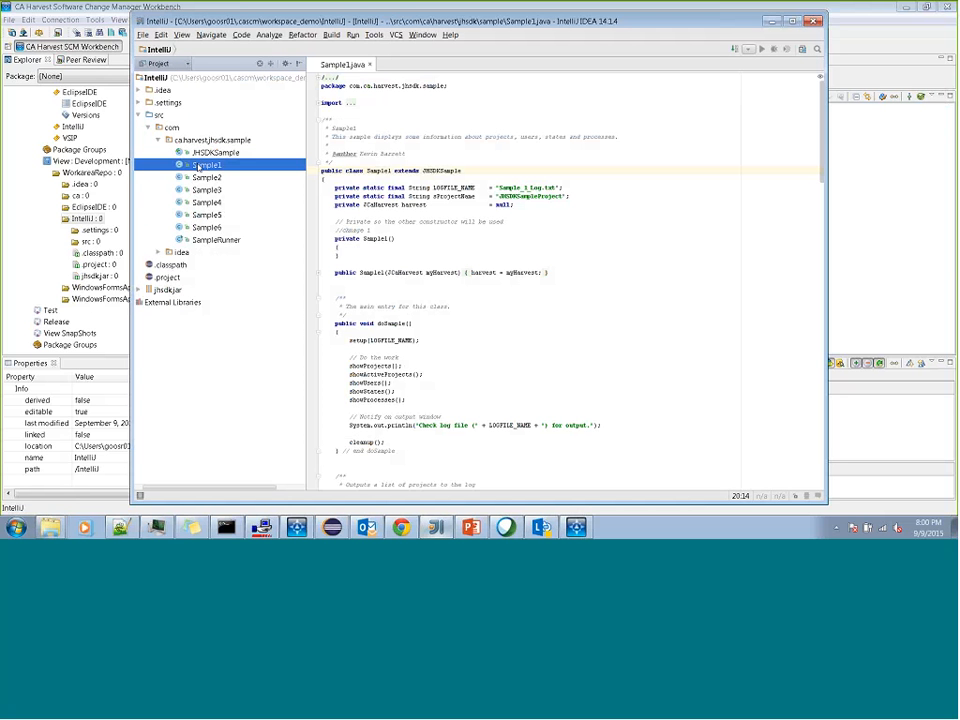
click(518, 205)
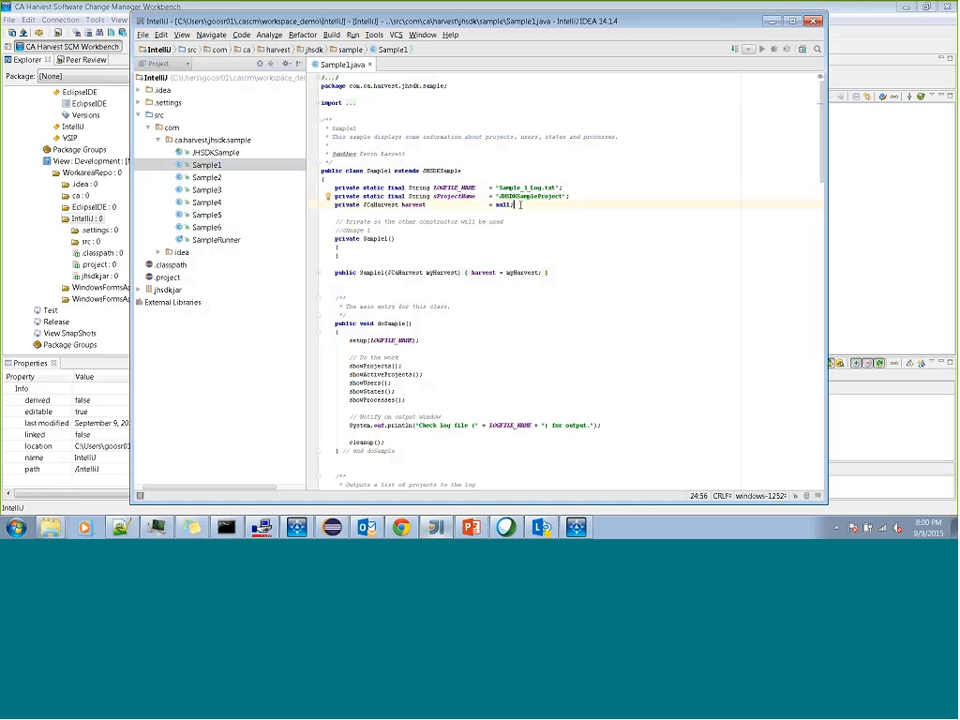
- Add the comment line //chnages for the demo directly below the harvest = null; declaration in Sample1.java
key(Return)
text(//c)
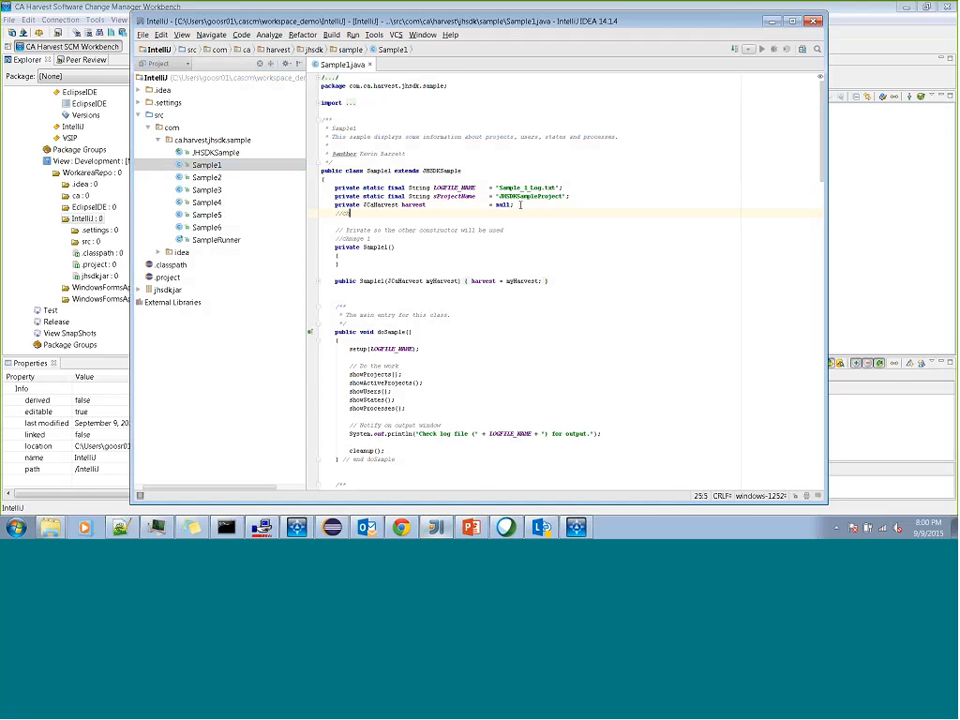
text(hanges for the demo)
- Switch to CA Harvest Workbench, synchronize the IntelliJ WorkArea, and expand all of src in an enlarged Synchronizer view
click(869, 172)
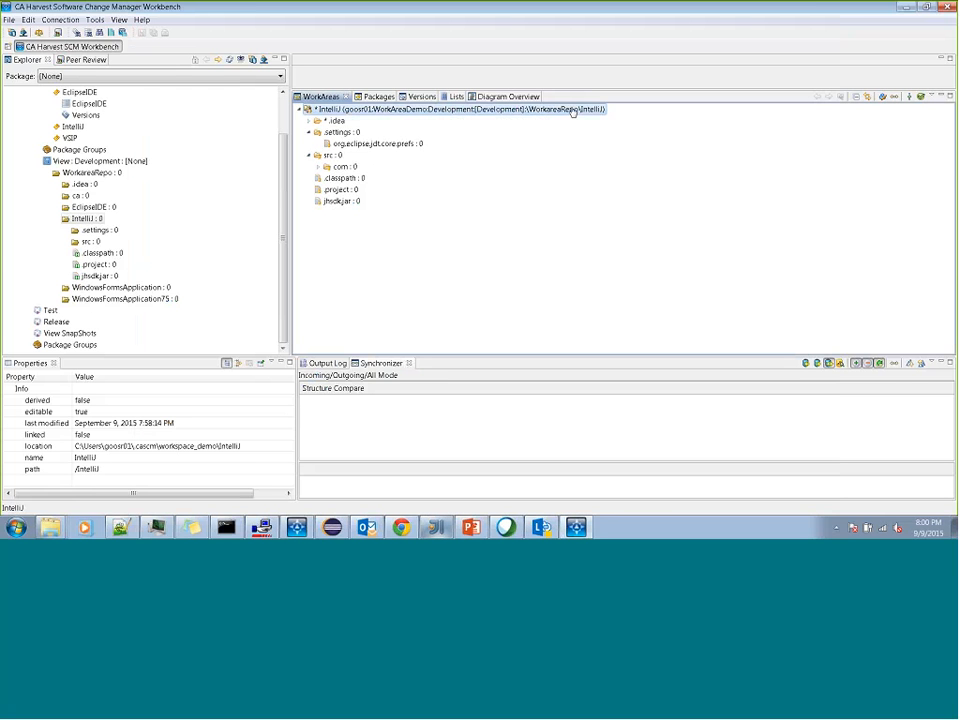
click(894, 97)
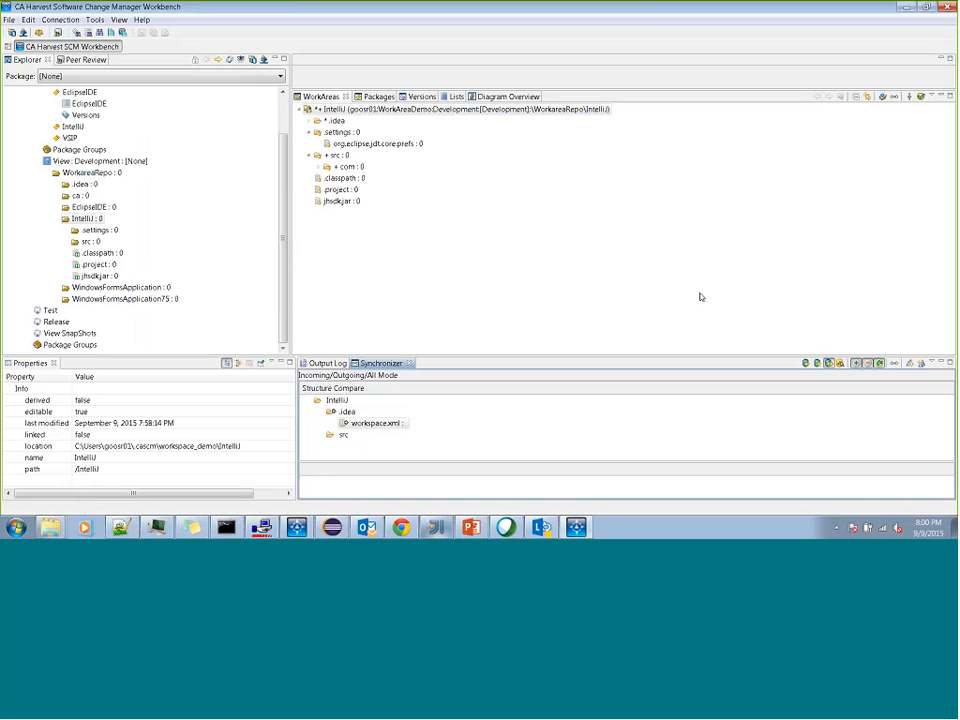
drag(665, 355, 667, 235)
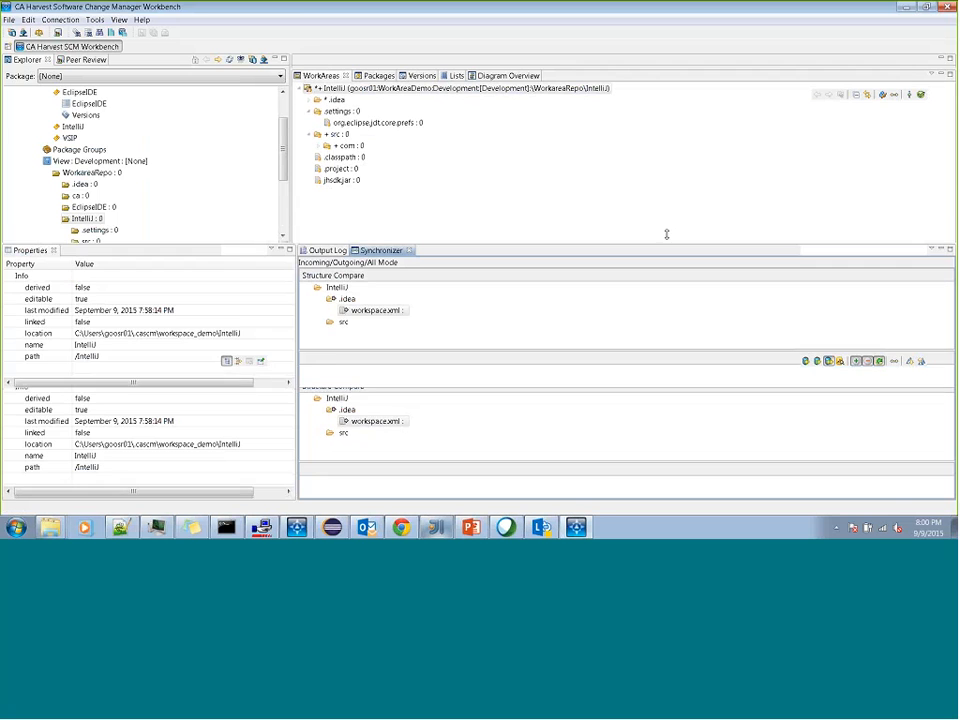
right_click(335, 313)
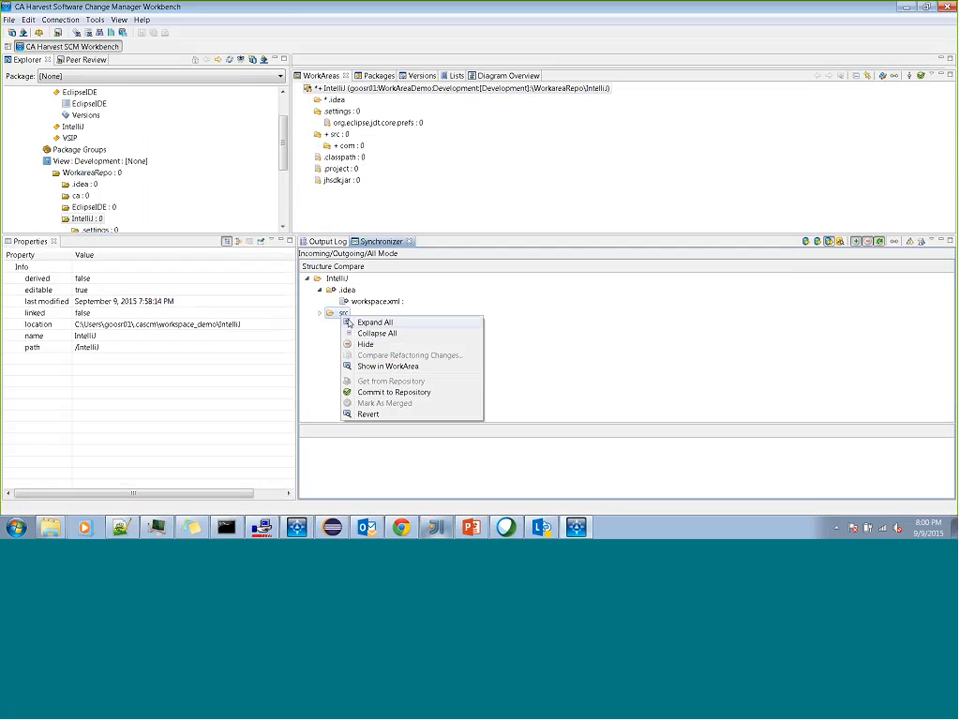
click(355, 324)
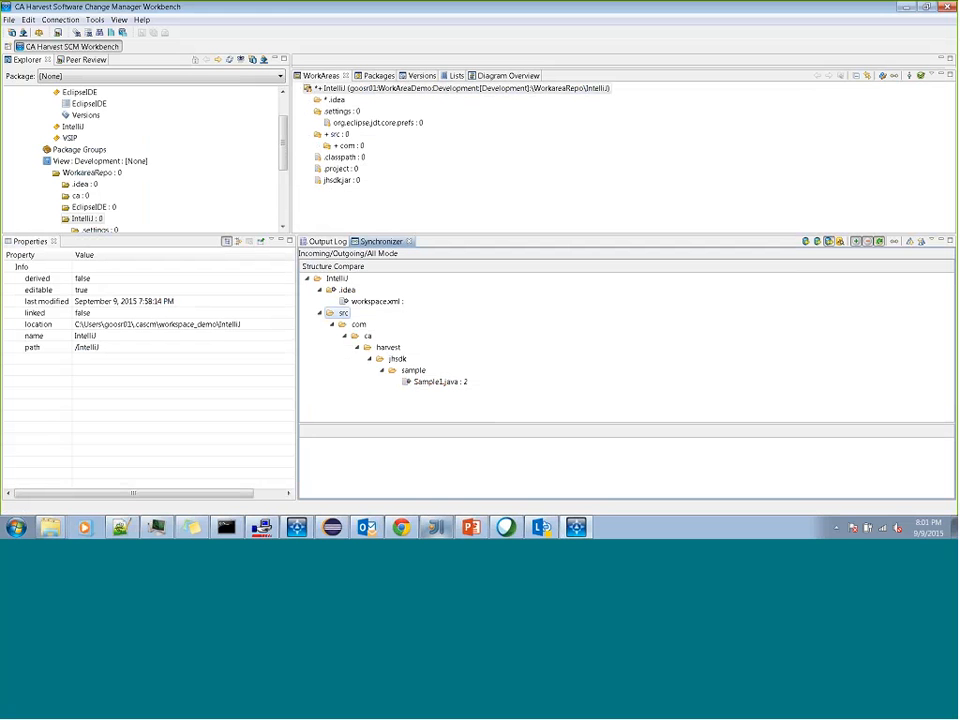
- Compare the local Sample1.java with its repository version in WinMerge, examine the first difference, and close the comparison
click(441, 383)
click(441, 383)
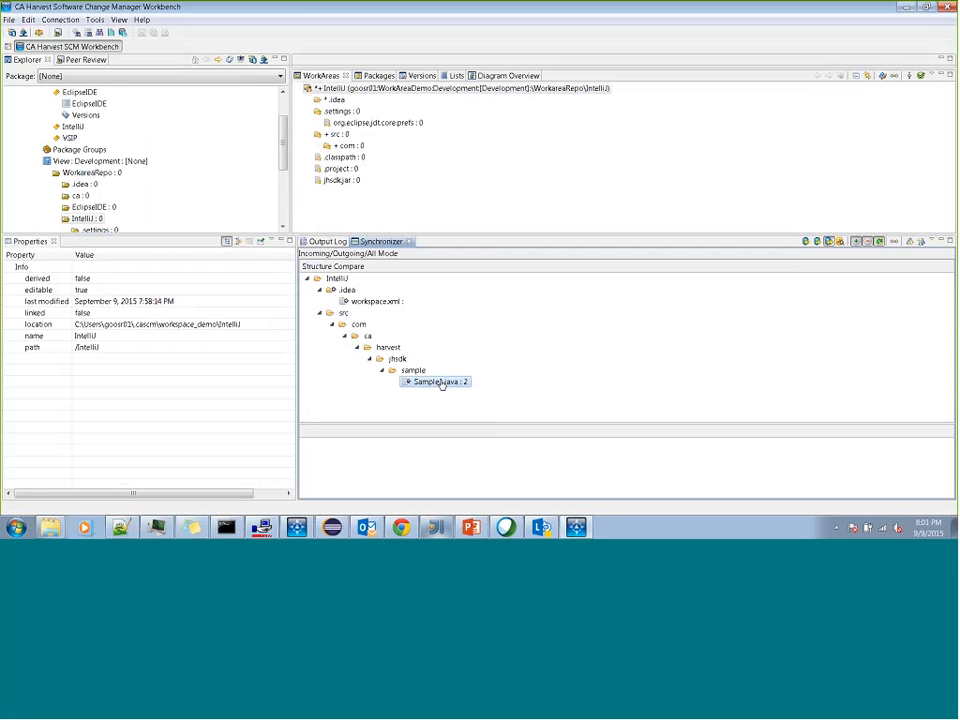
double_click(441, 383)
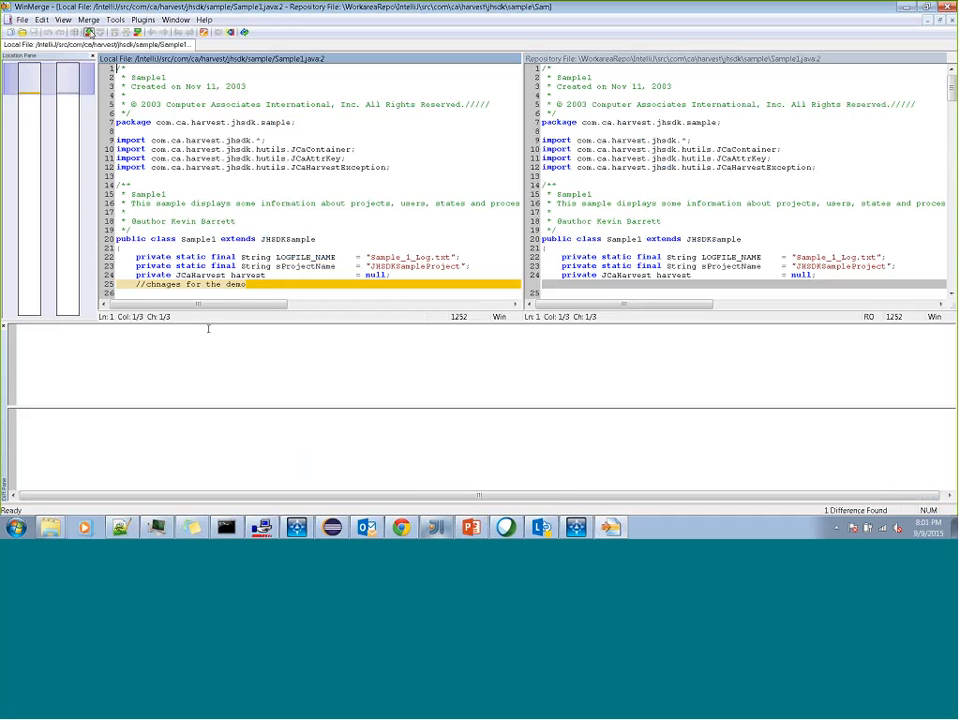
click(90, 33)
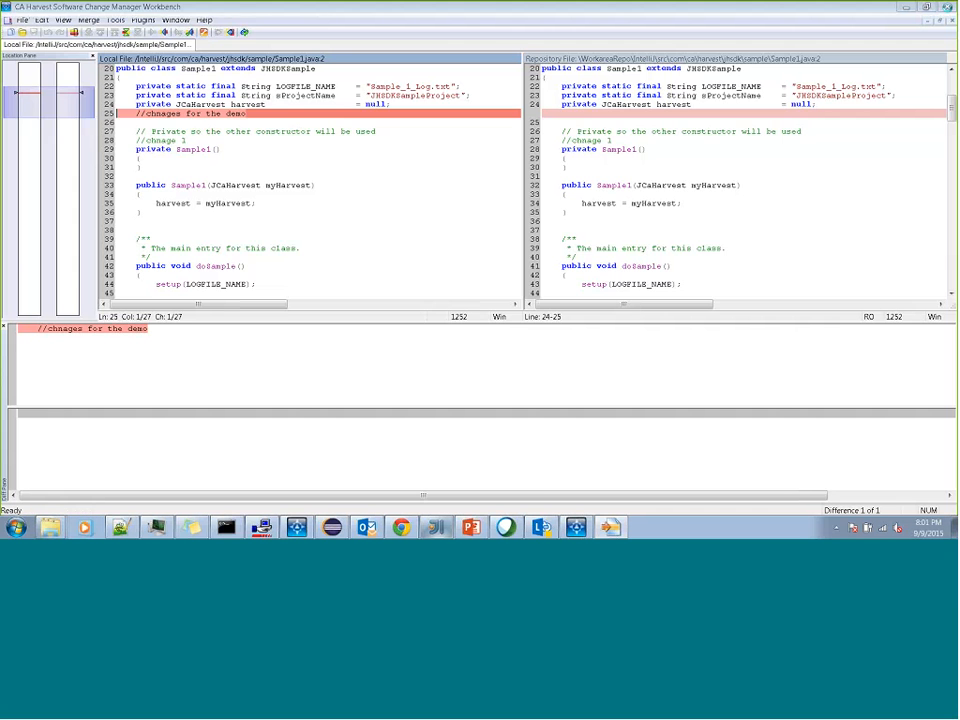
key(Escape)
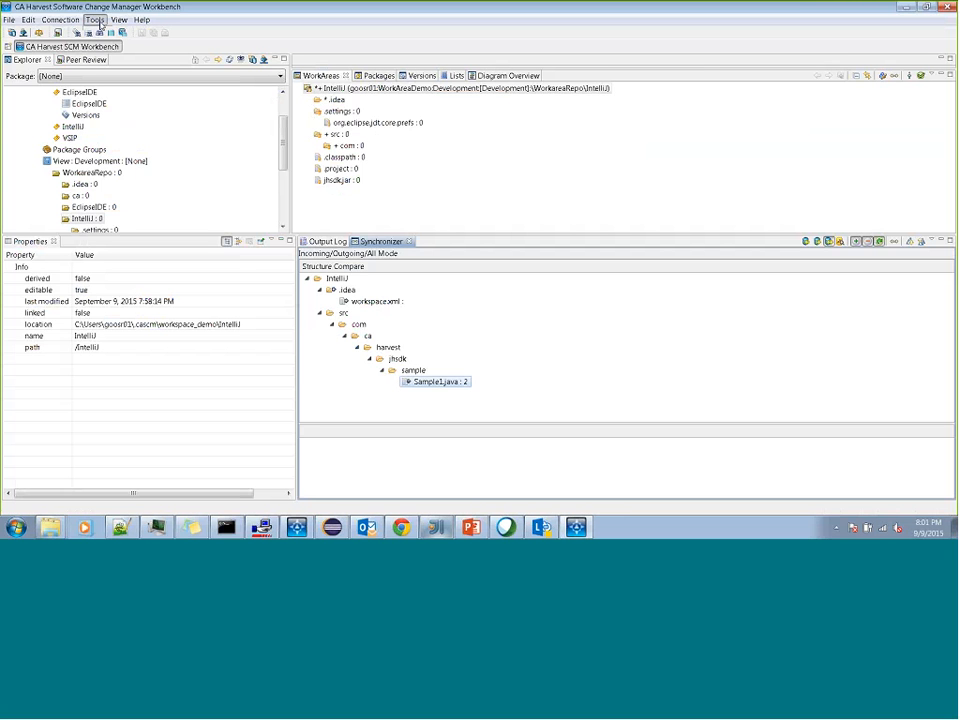
- Look up the External Compare/Merge Tools preferences by filtering on compare, review the available tool names, and leave without saving
click(99, 21)
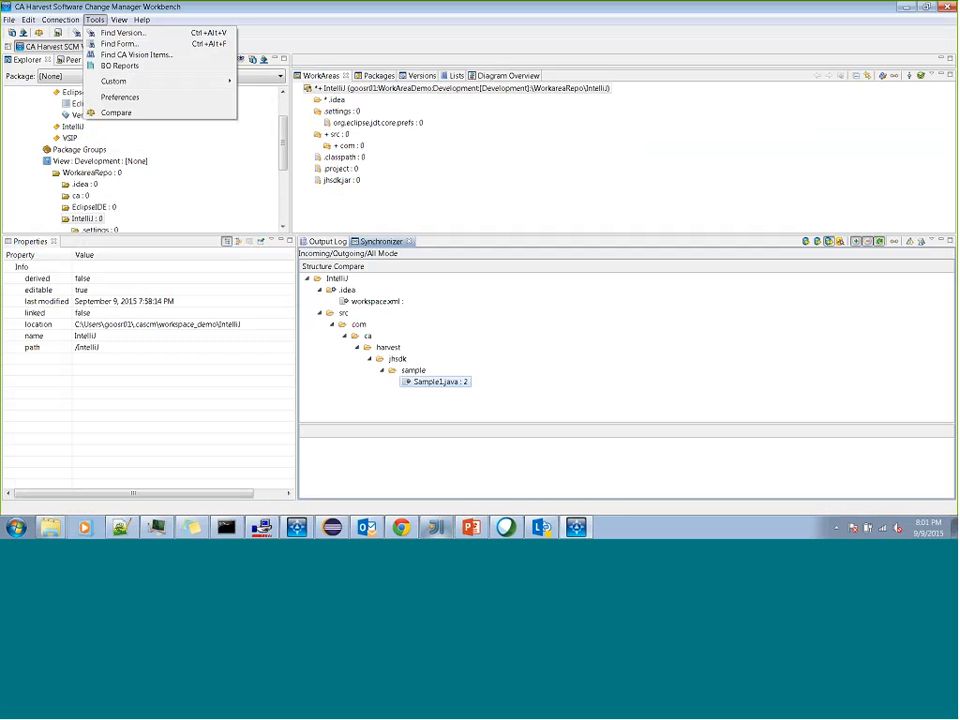
click(112, 97)
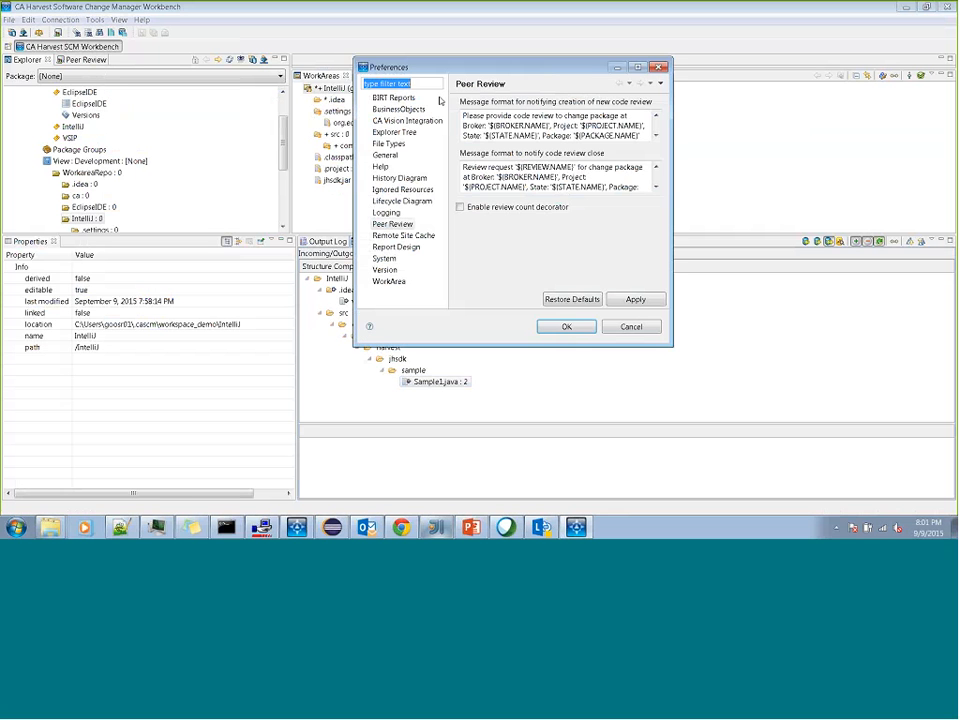
text(compare)
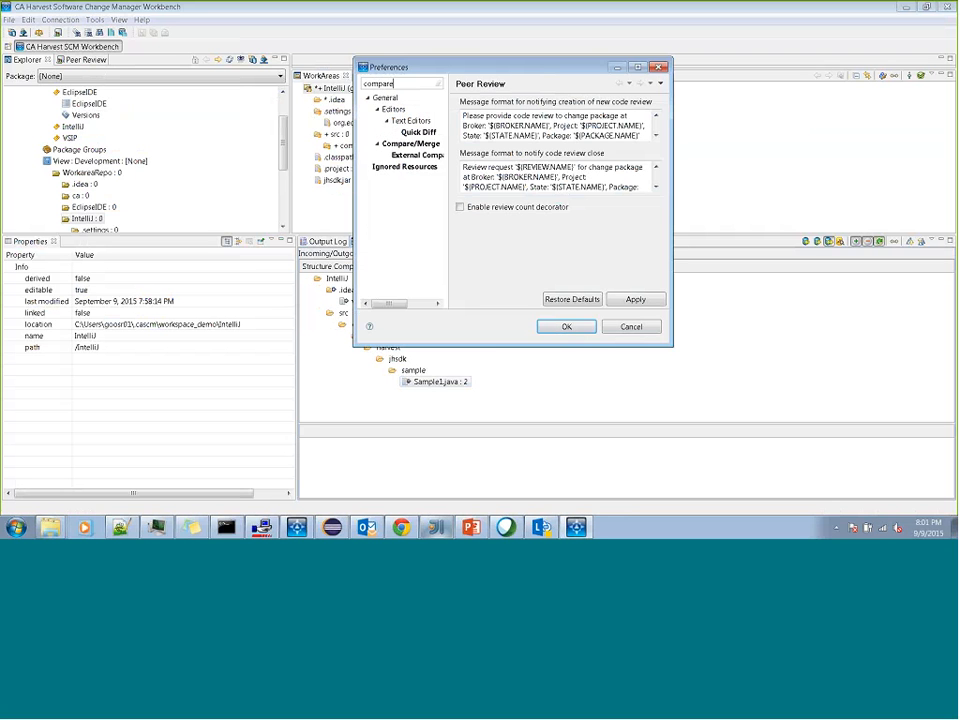
click(426, 154)
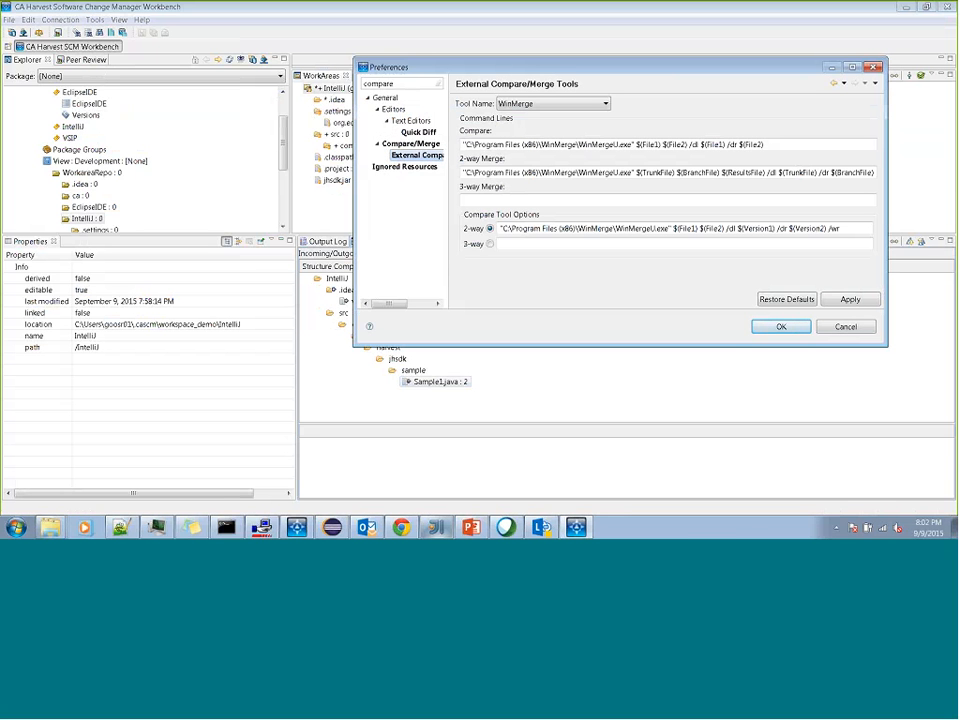
click(558, 104)
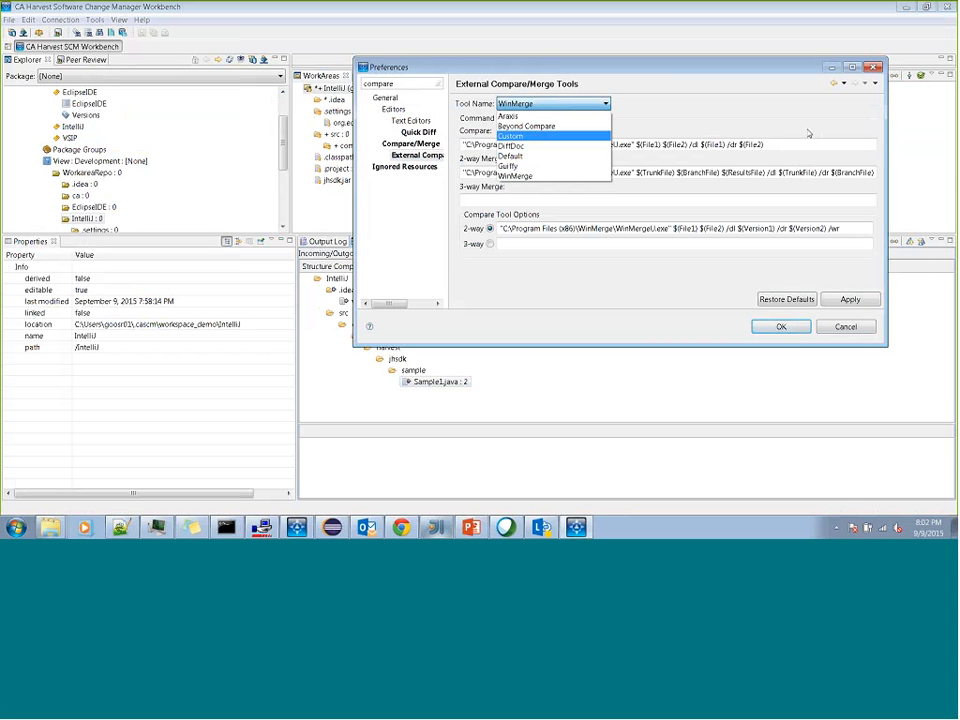
click(843, 333)
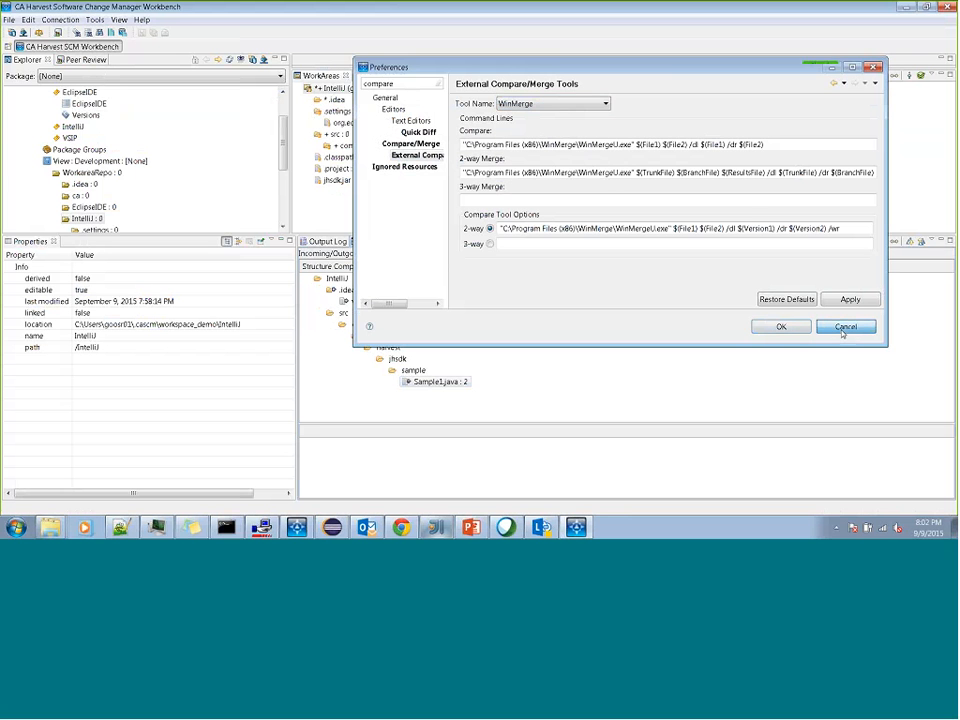
click(845, 330)
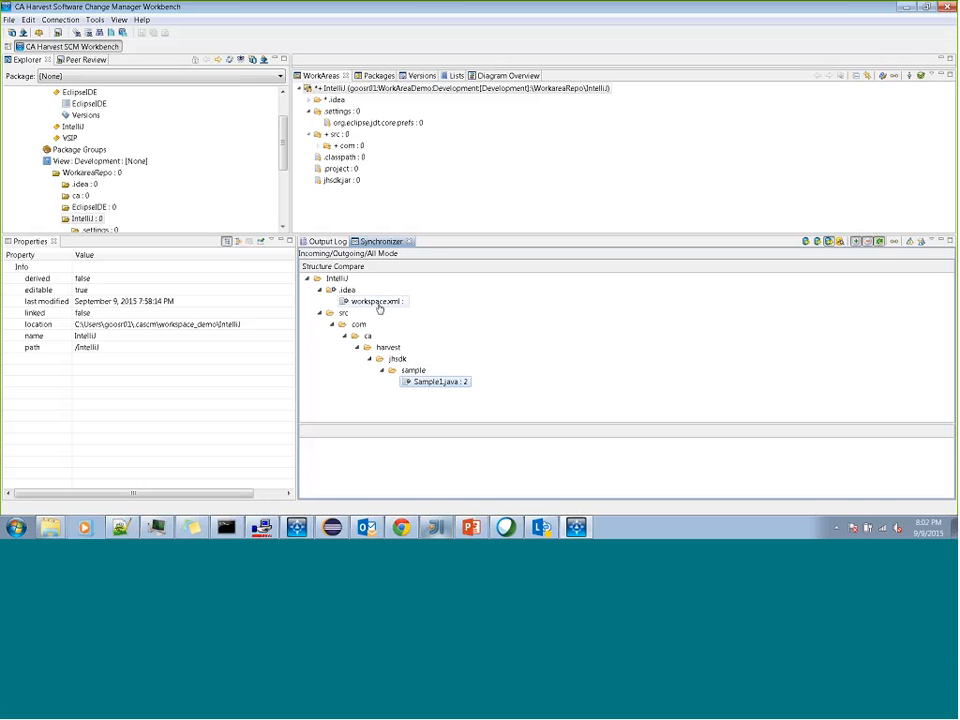
- Filter added resources out of the Synchronizer and commit the remaining IntelliJ changes to the repository
click(856, 243)
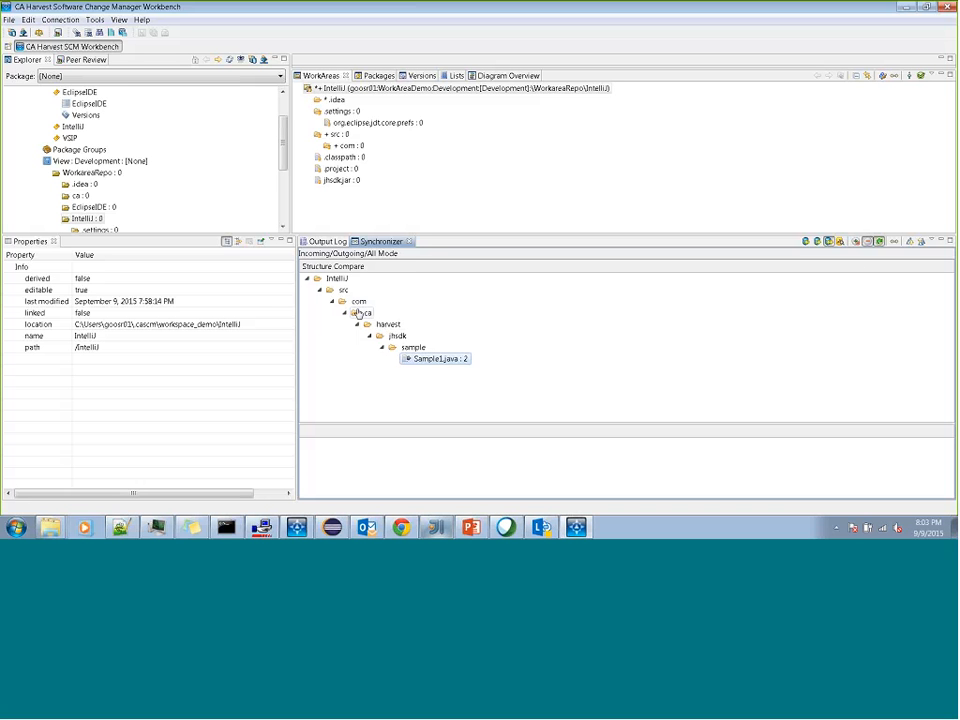
right_click(335, 278)
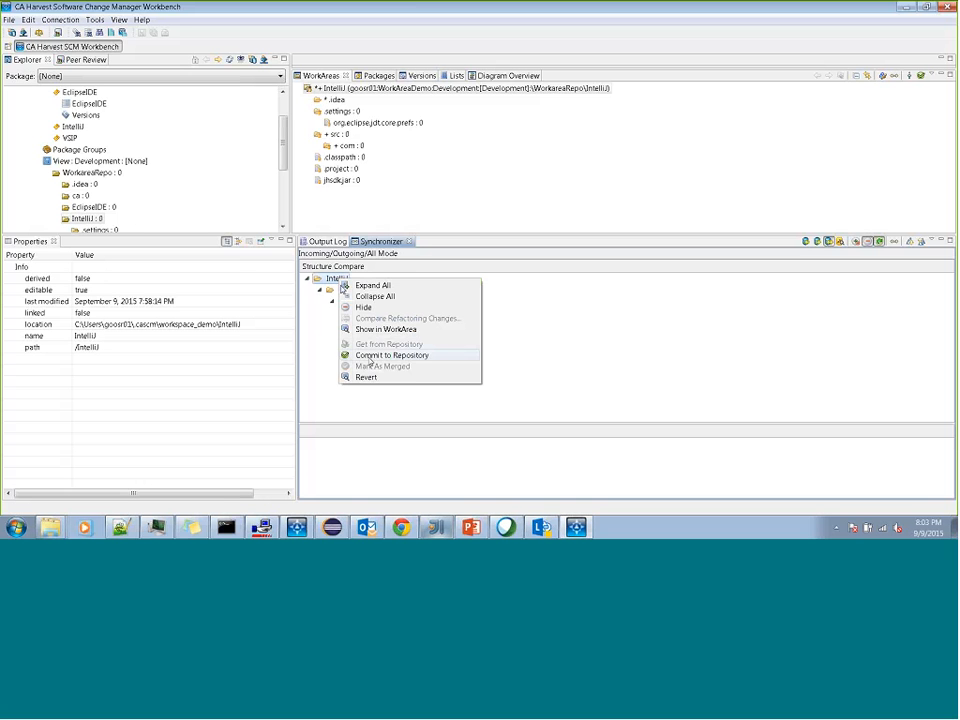
click(369, 358)
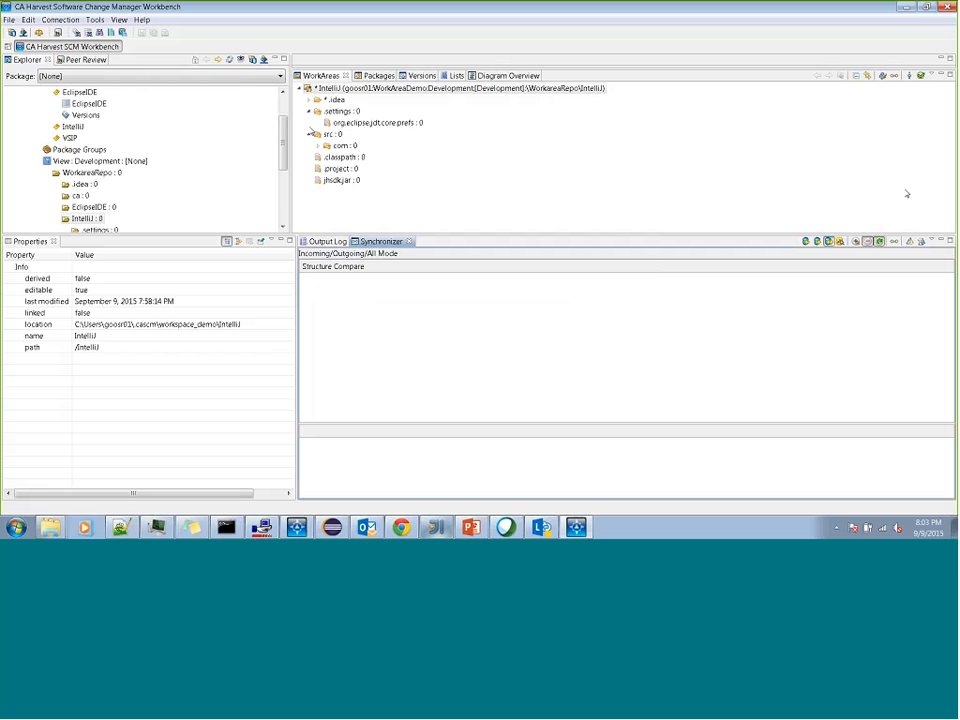
- Show added resources in the Synchronizer again and expand everything under the IntelliJ node
click(857, 245)
right_click(338, 279)
click(357, 290)
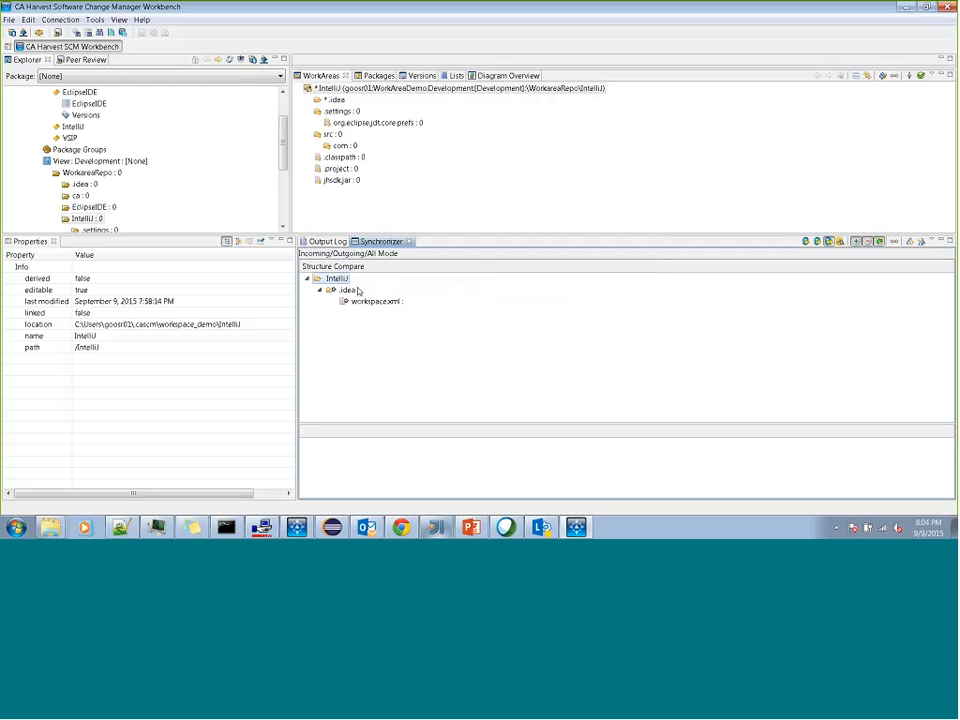
- Enable the *.idea ignore pattern in the Ignored Resources preferences and resynchronize the IntelliJ WorkArea
click(95, 20)
click(118, 97)
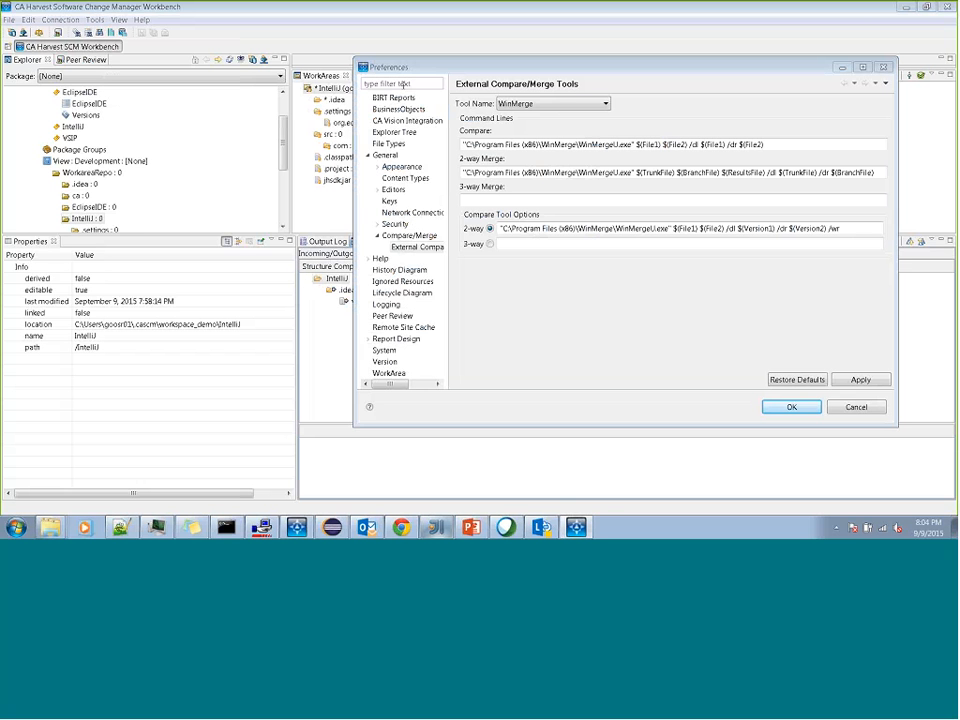
text(ig)
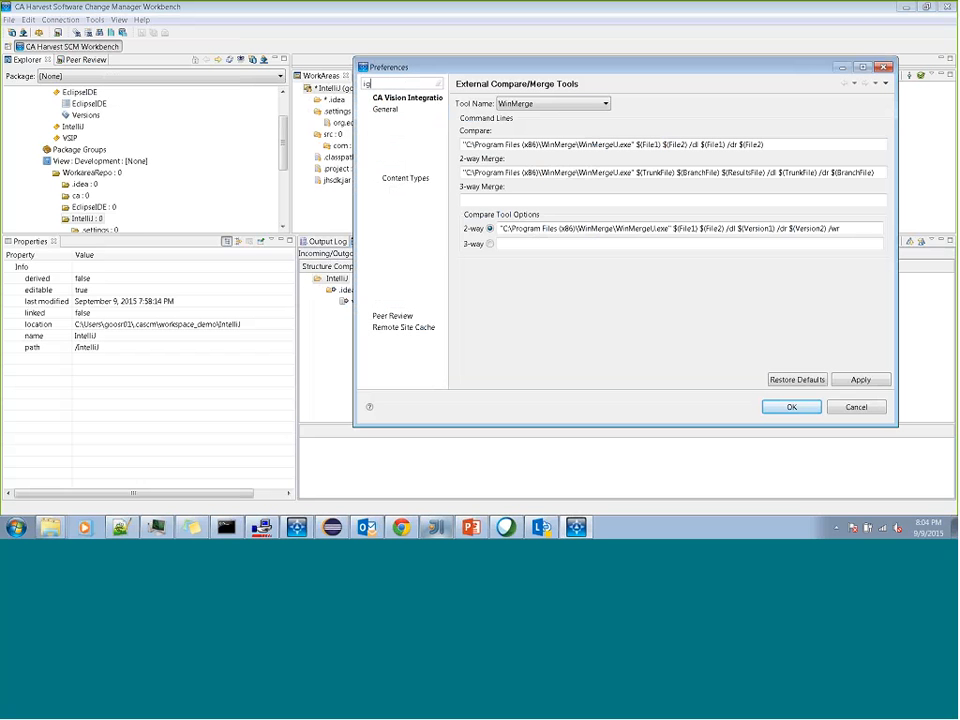
text(nored)
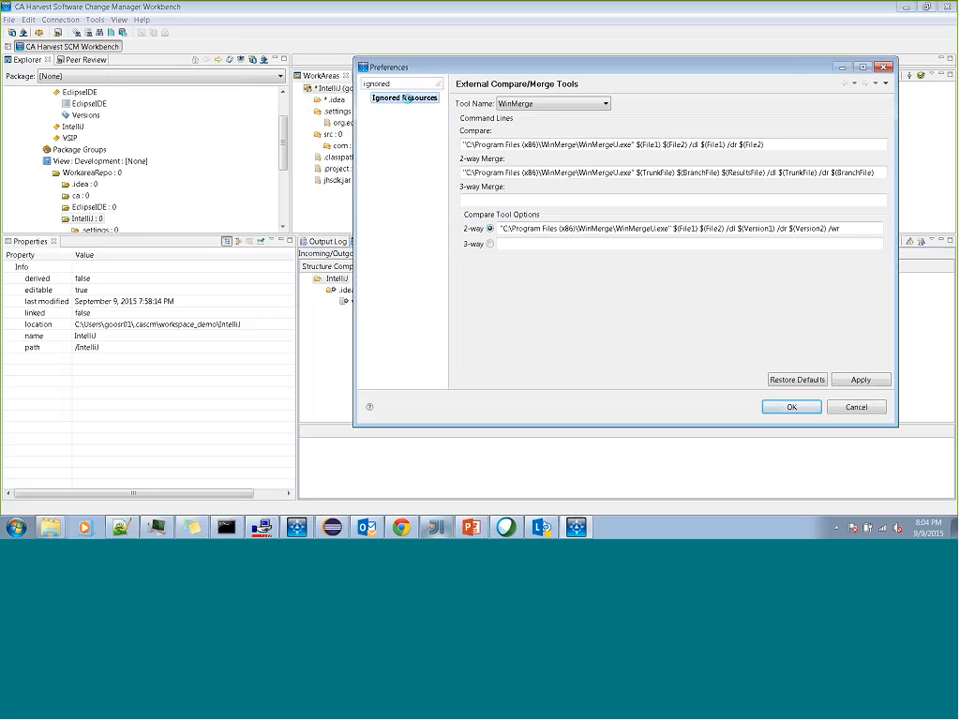
click(407, 98)
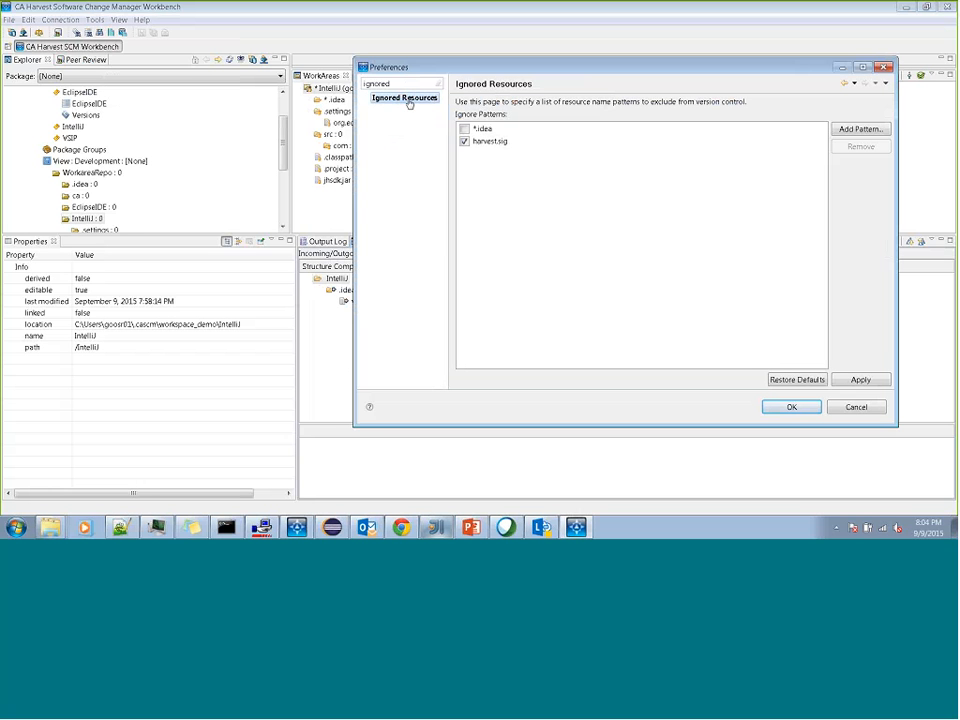
click(464, 129)
click(789, 408)
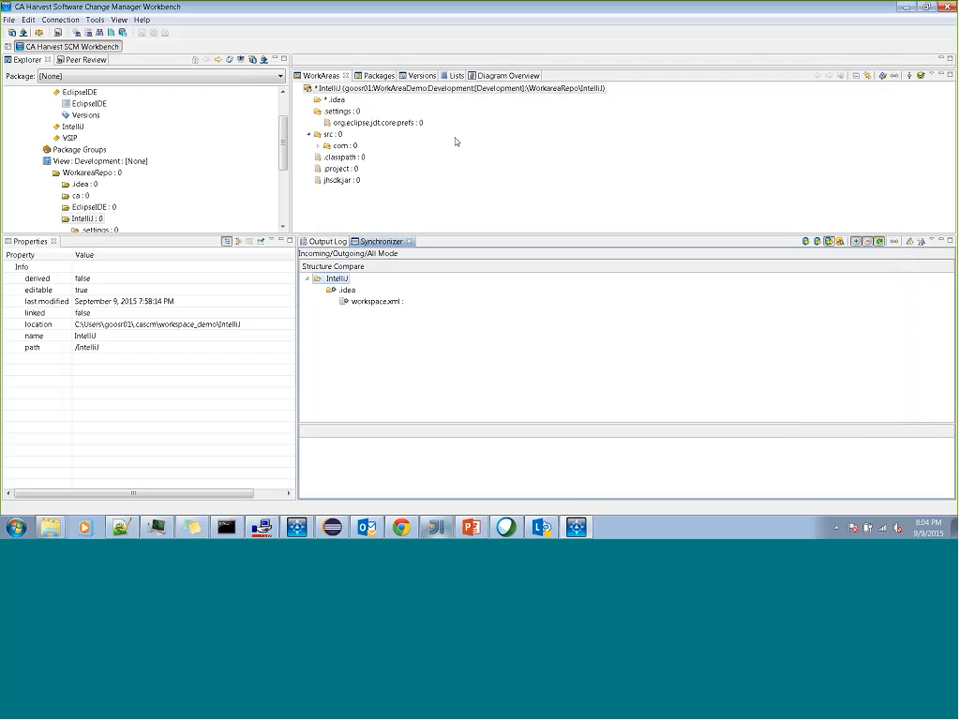
click(893, 75)
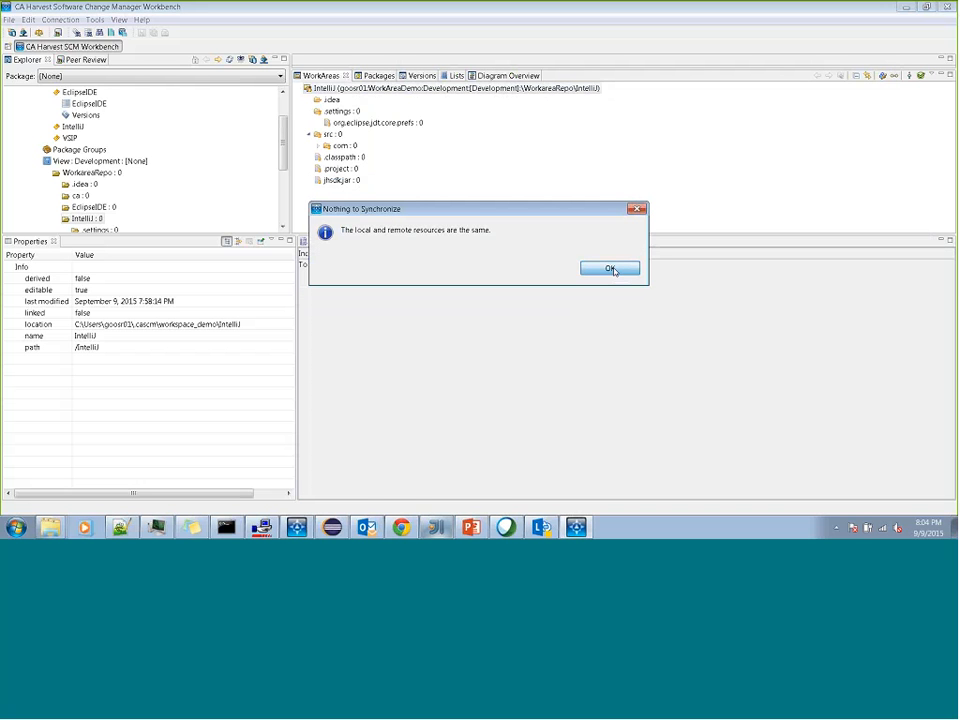
click(611, 269)
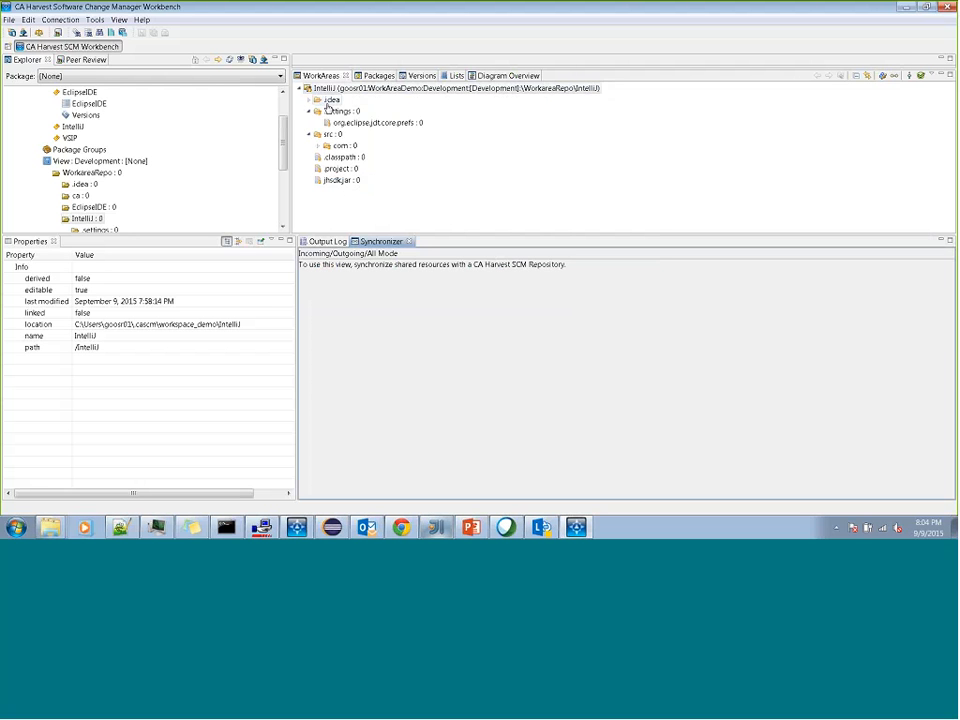
- Open Sample2.java from src/com/ca/harvest/jhsdk/sample in the IntelliJ WorkArea with the Text Editor
click(370, 122)
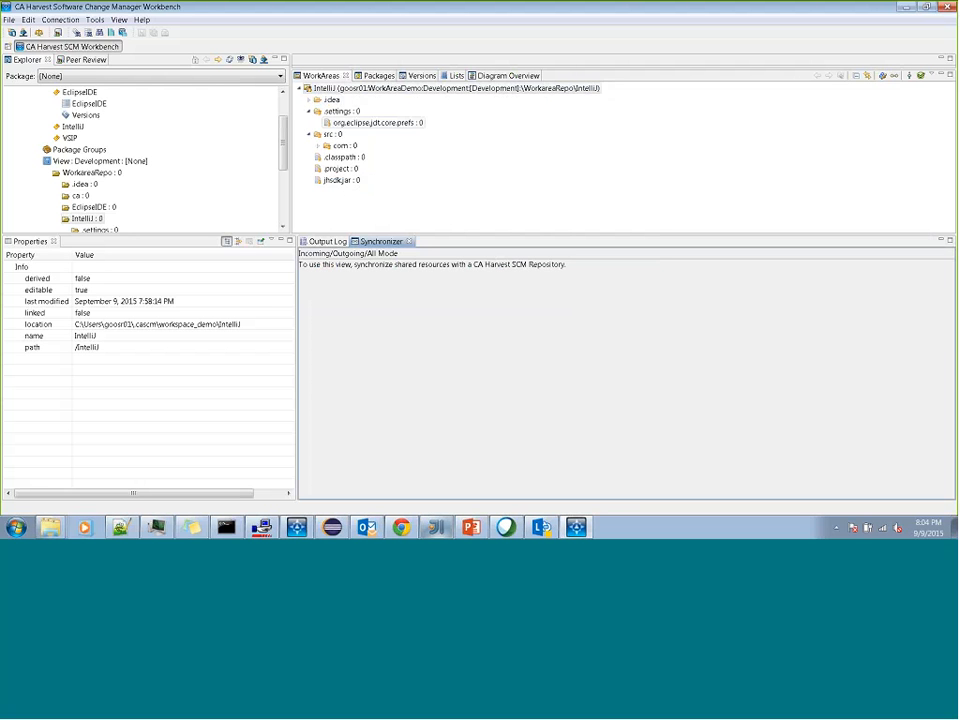
click(318, 146)
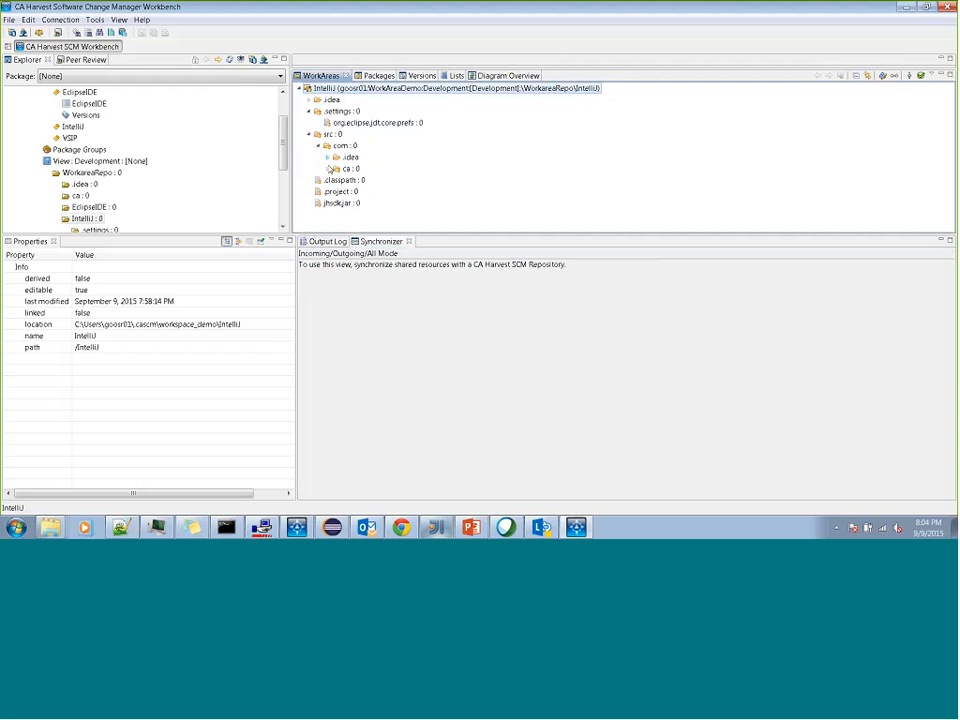
click(327, 168)
click(337, 180)
click(346, 191)
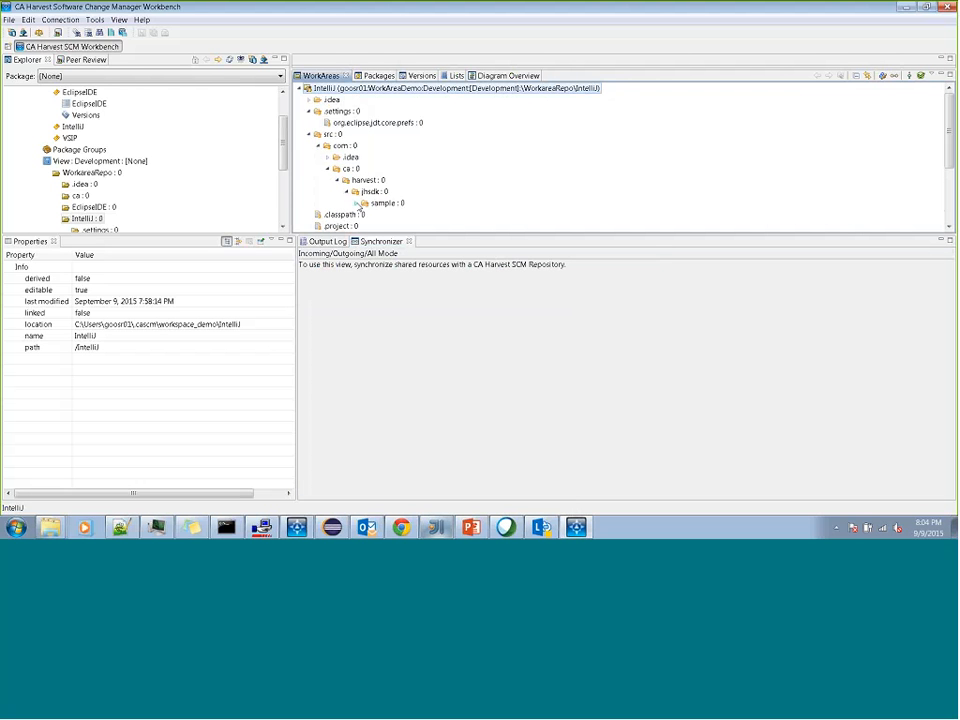
click(360, 204)
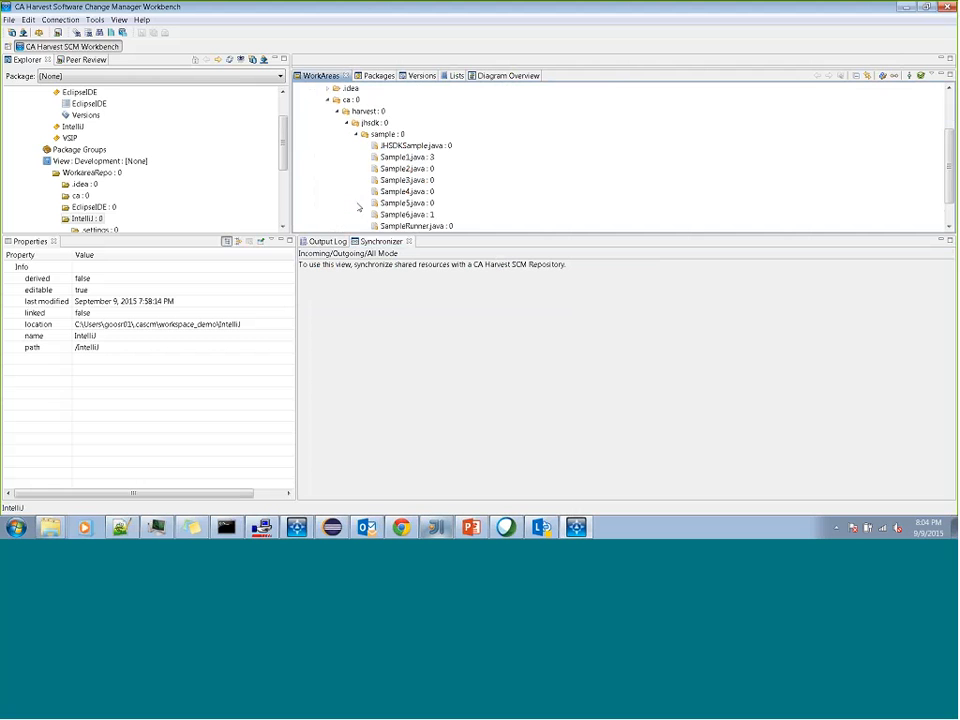
right_click(425, 172)
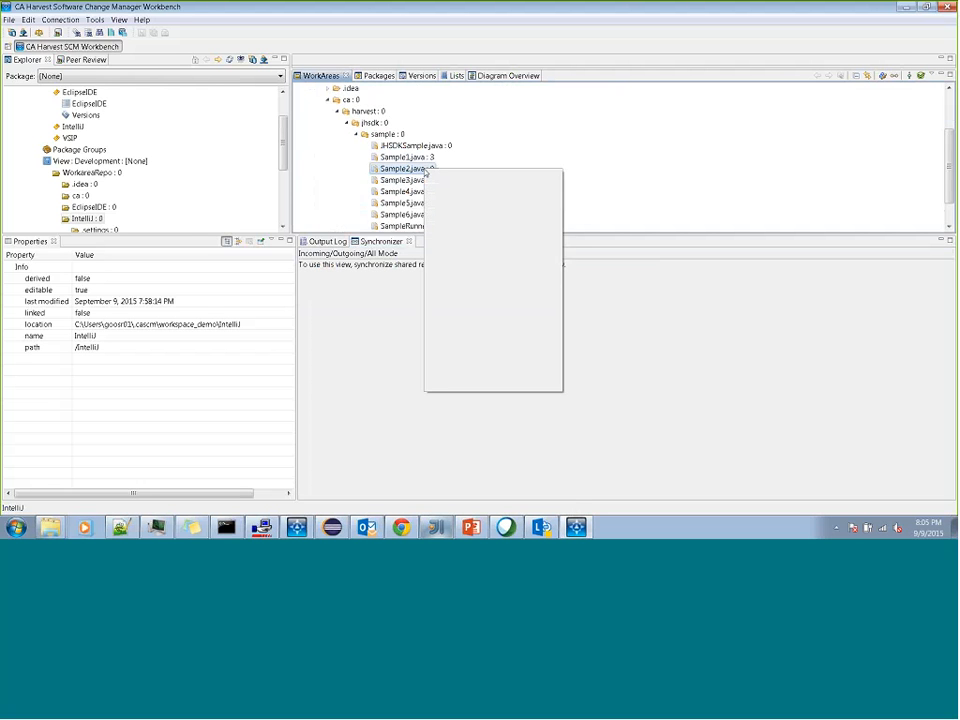
mouse_move(470, 204)
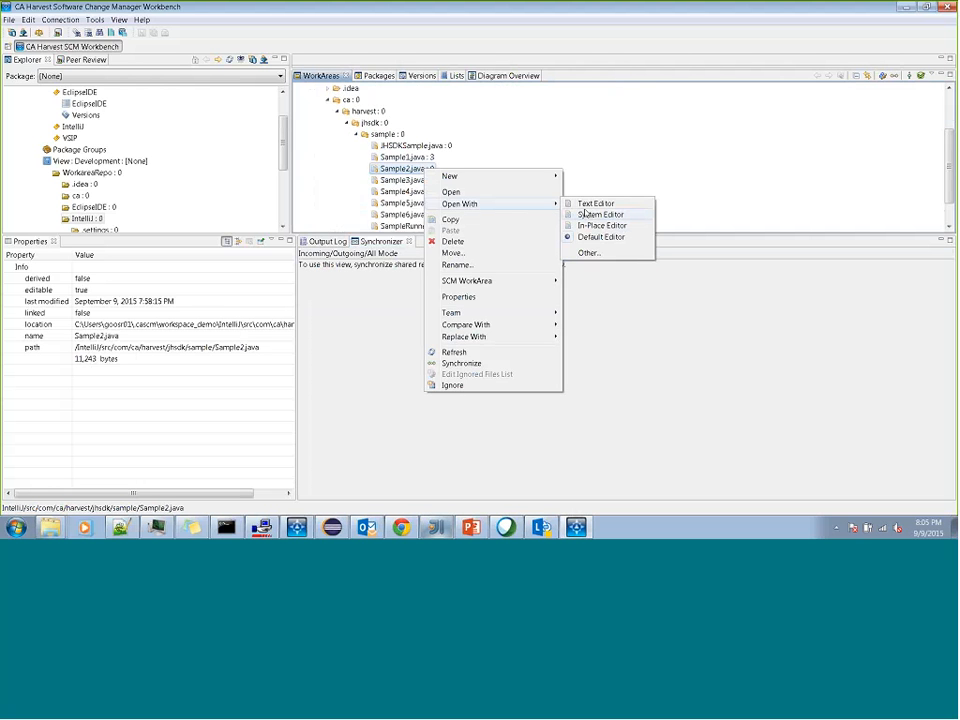
click(590, 204)
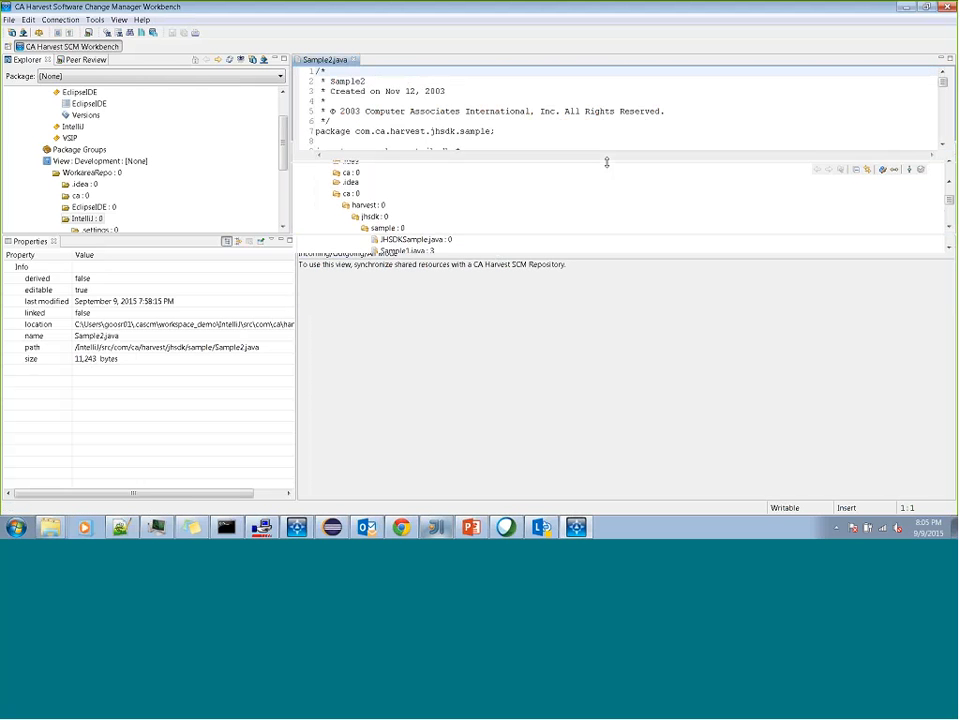
- Append //Mofification to the end of the header comment in Sample2.java and save the file
click(350, 120)
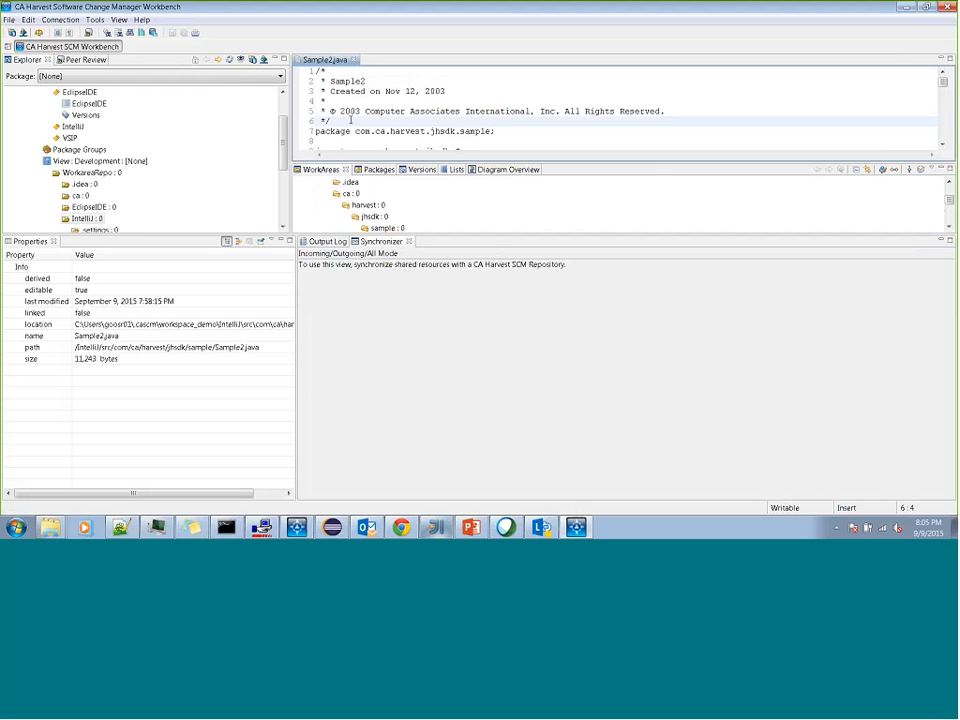
text(//Mofification)
key(ctrl+s)
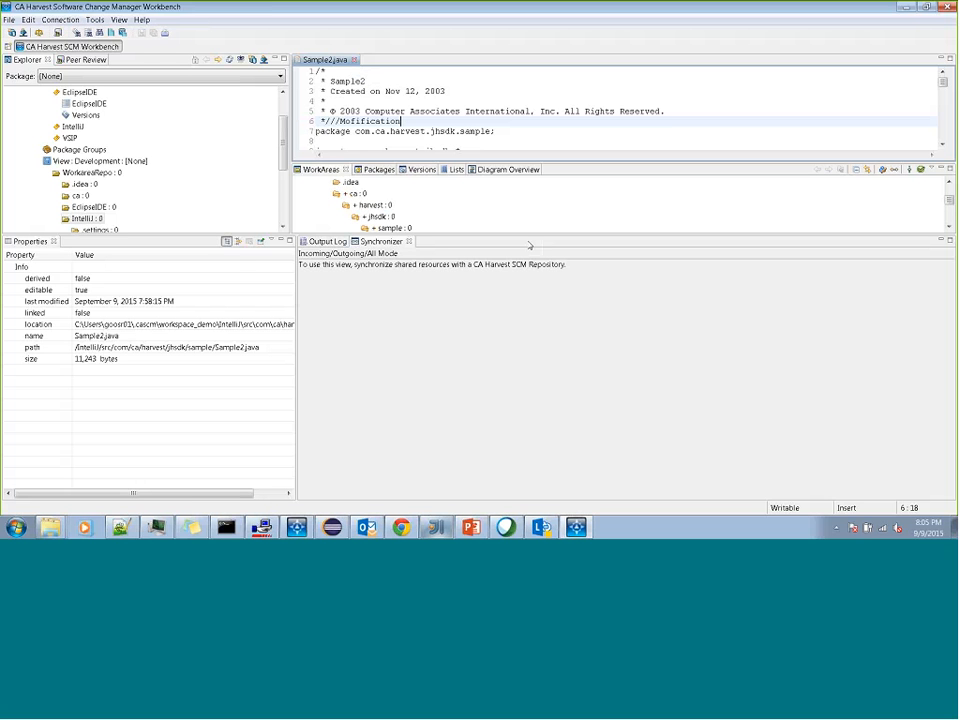
- Delete Sample3.java from the sample folder of the IntelliJ WorkArea, including its copy in the file system
drag(527, 236, 518, 306)
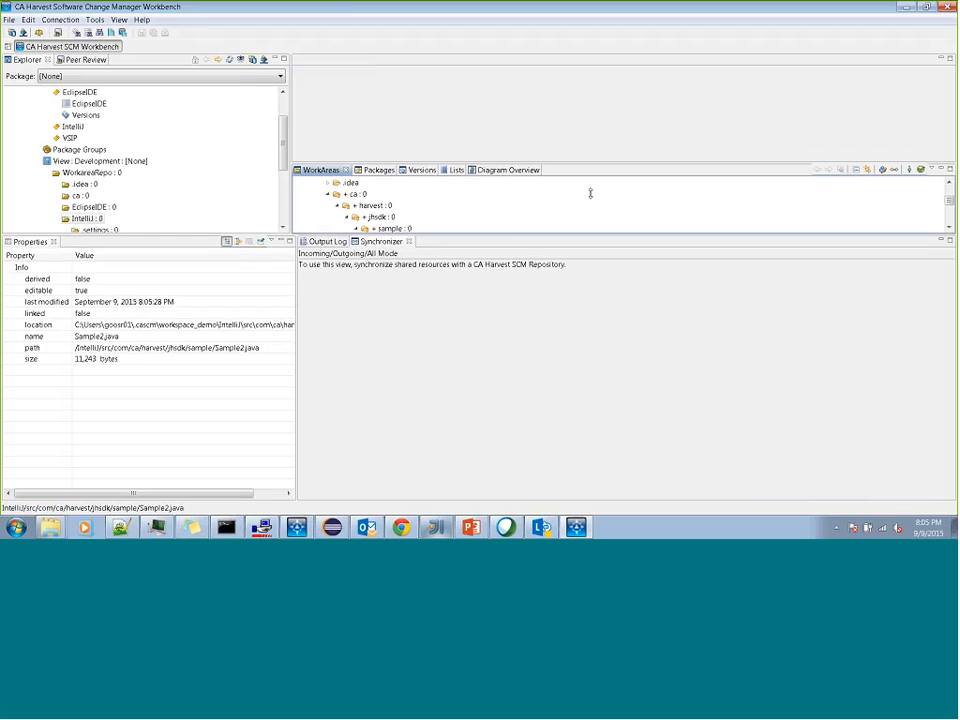
drag(589, 232, 585, 149)
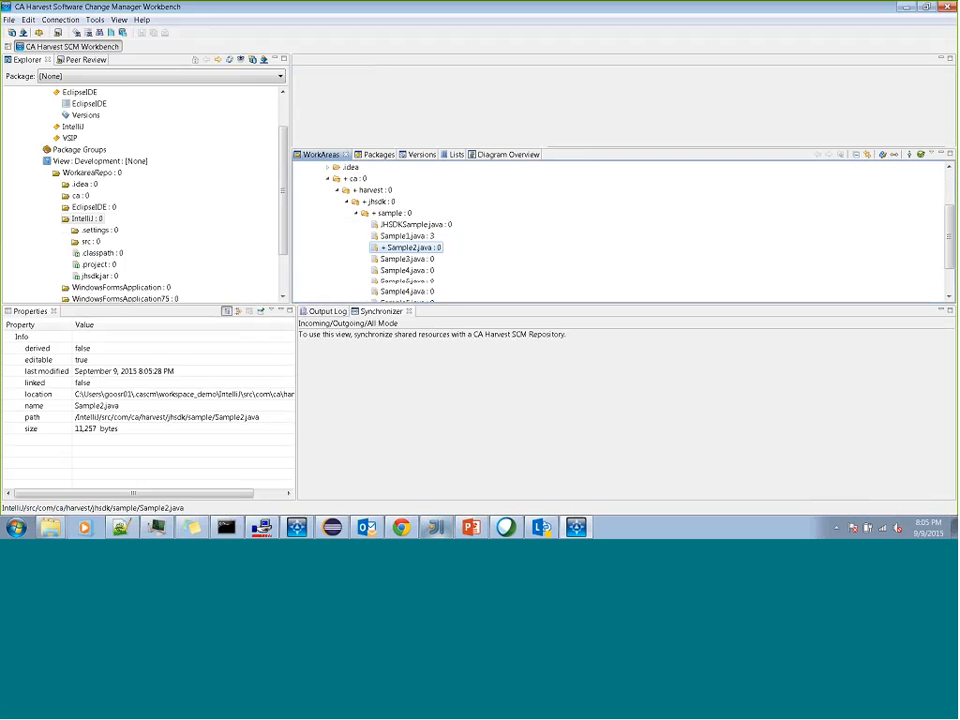
click(428, 260)
double_click(428, 260)
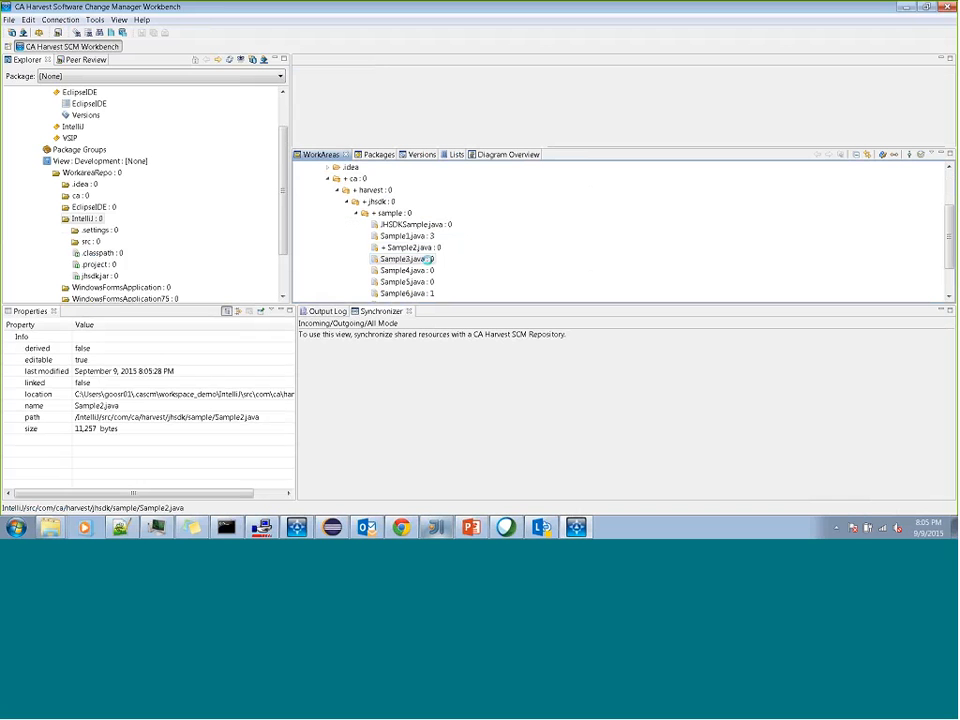
key(Delete)
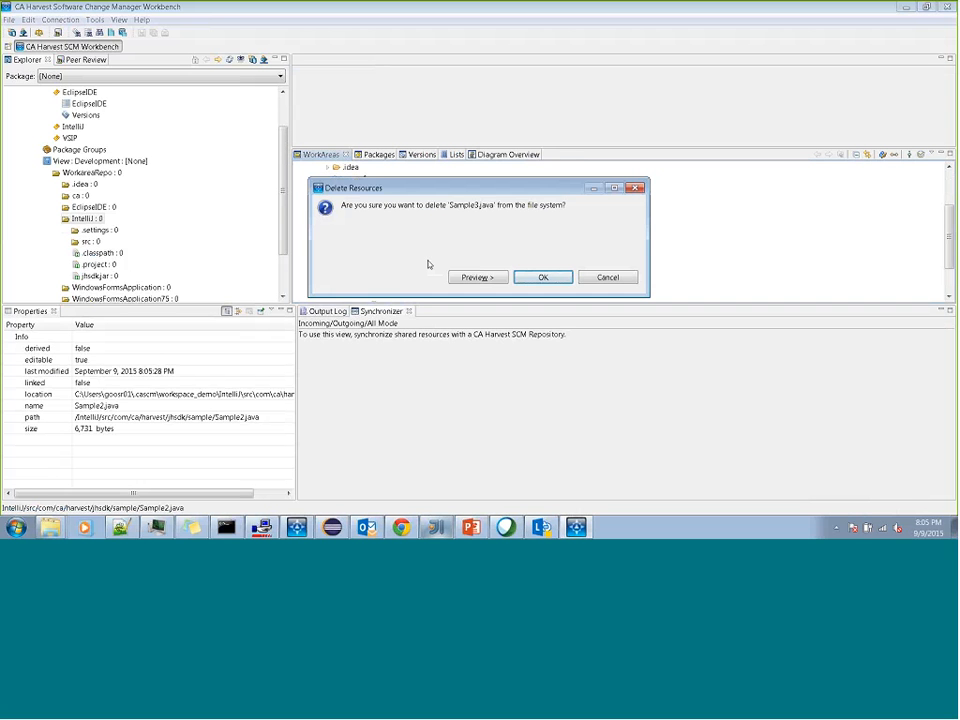
key(Return)
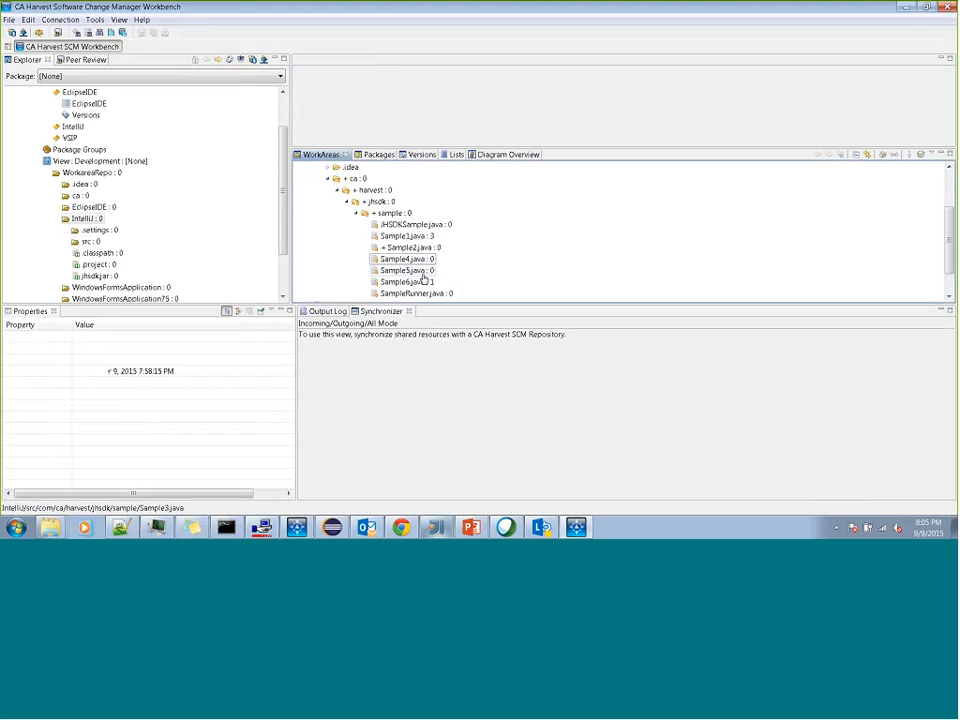
- Collapse the EclipseIDE package and expand the Versions list of the IntelliJ package to its Java sample files
click(182, 193)
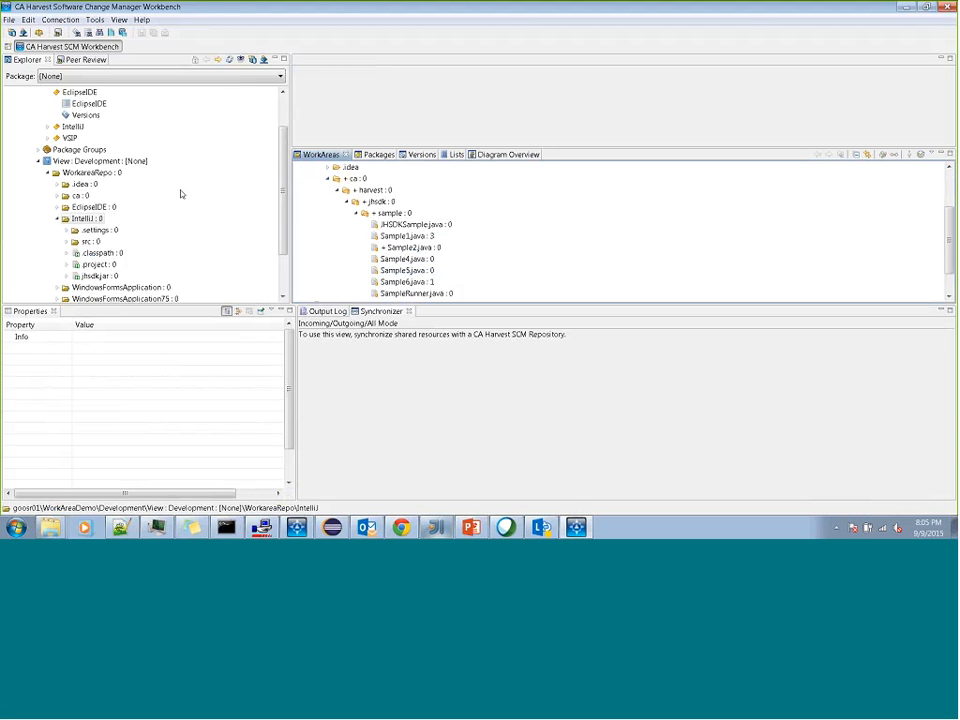
scroll(182, 193, up, 2)
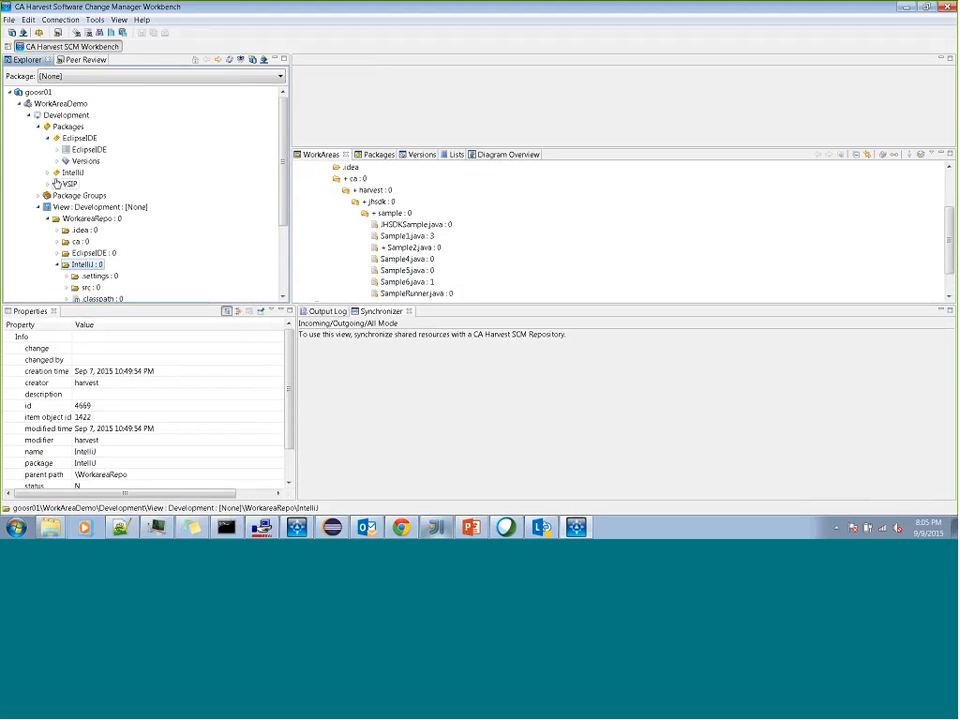
click(57, 162)
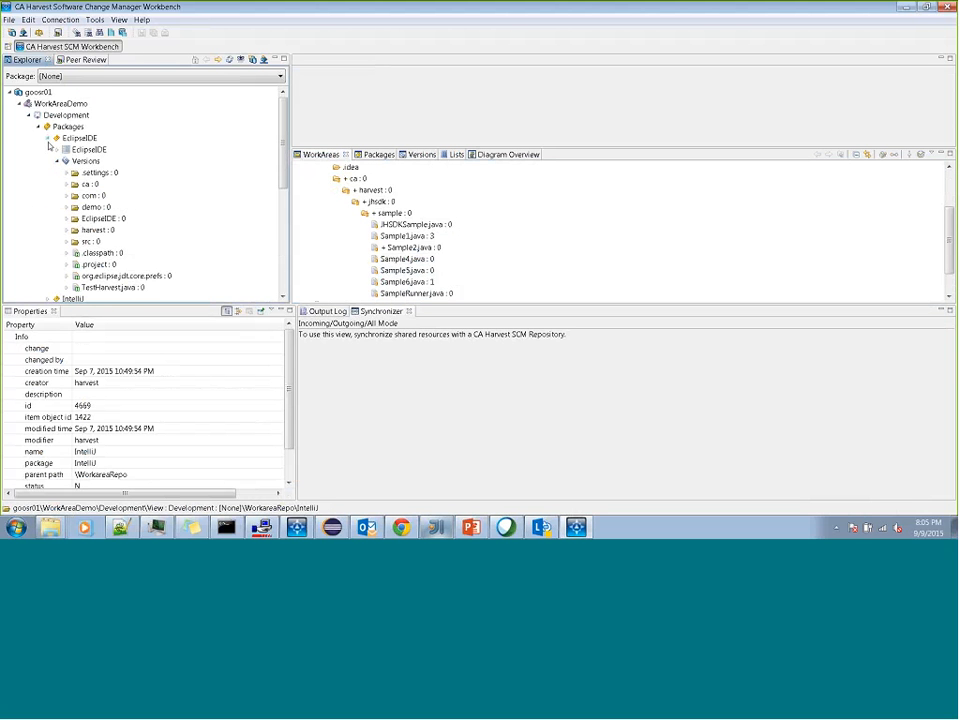
click(48, 139)
click(49, 162)
click(49, 162)
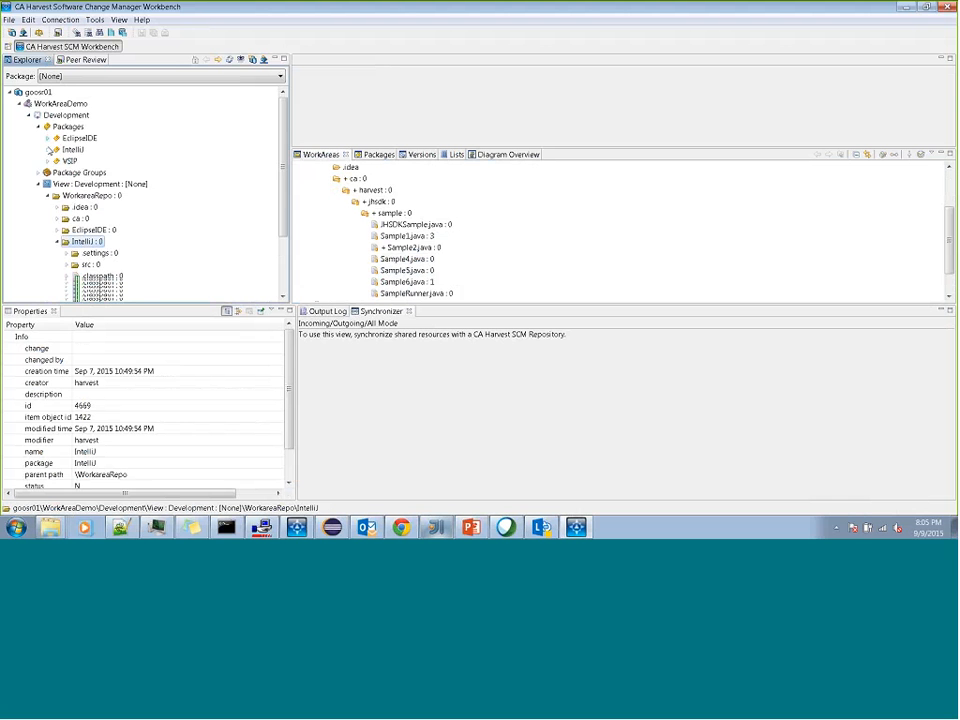
click(48, 149)
click(56, 173)
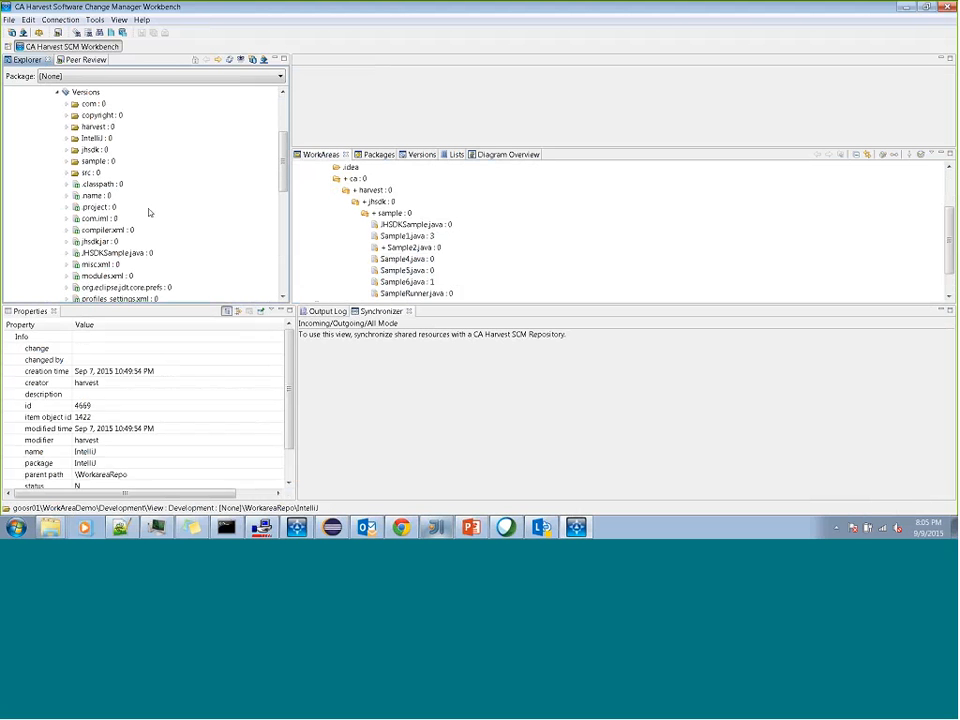
scroll(148, 212, down, 3)
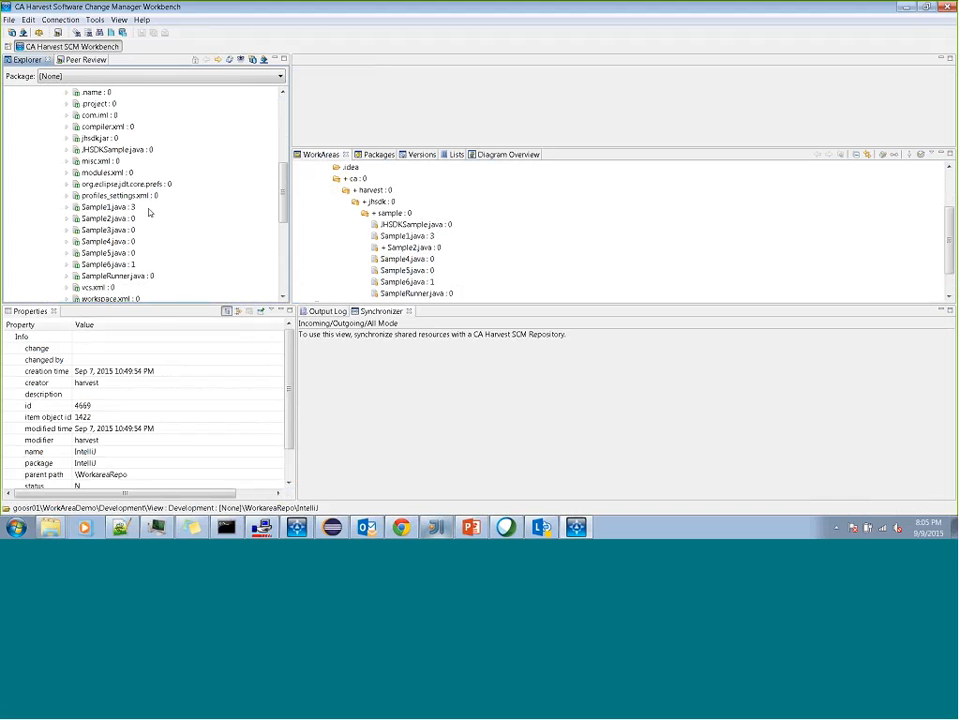
- Check out Sample5.java from the IntelliJ package for update into c:\test, preserving and creating the directory structure
click(110, 253)
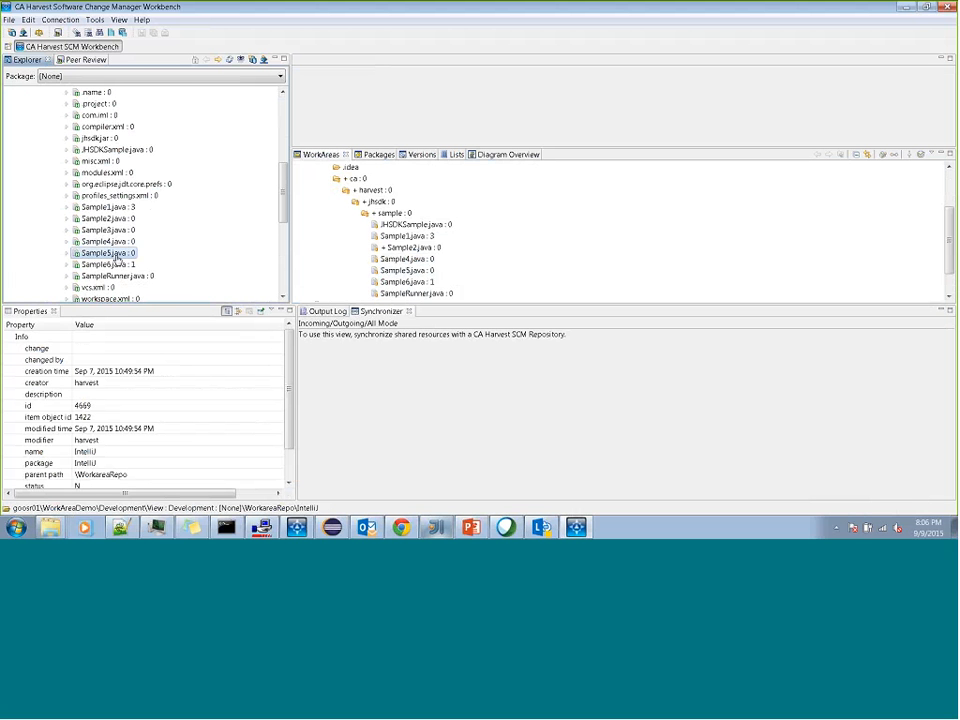
right_click(117, 258)
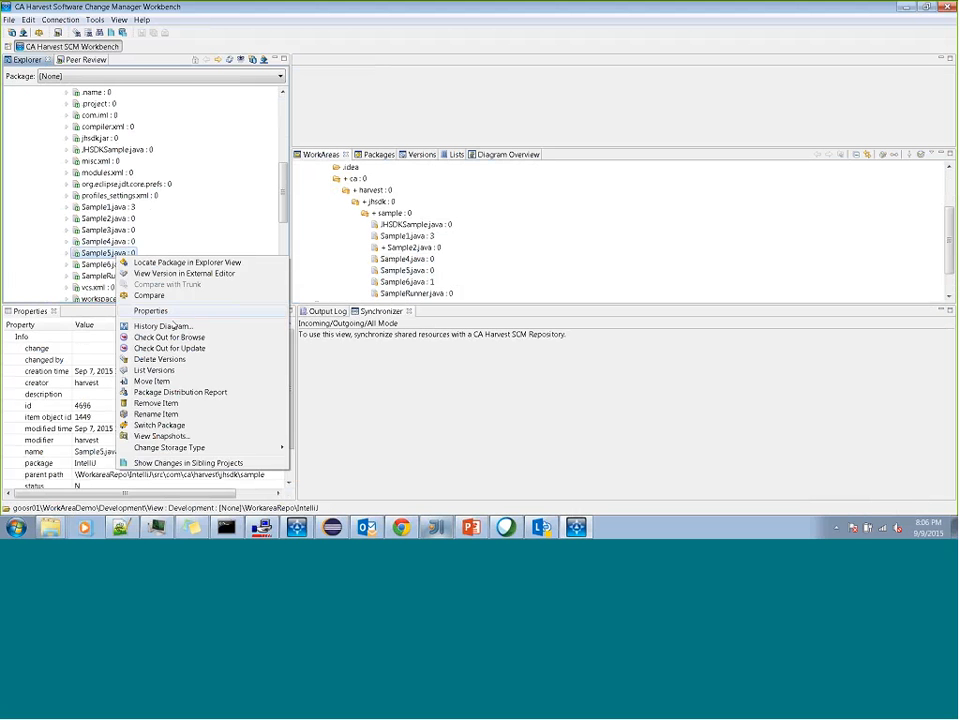
click(190, 349)
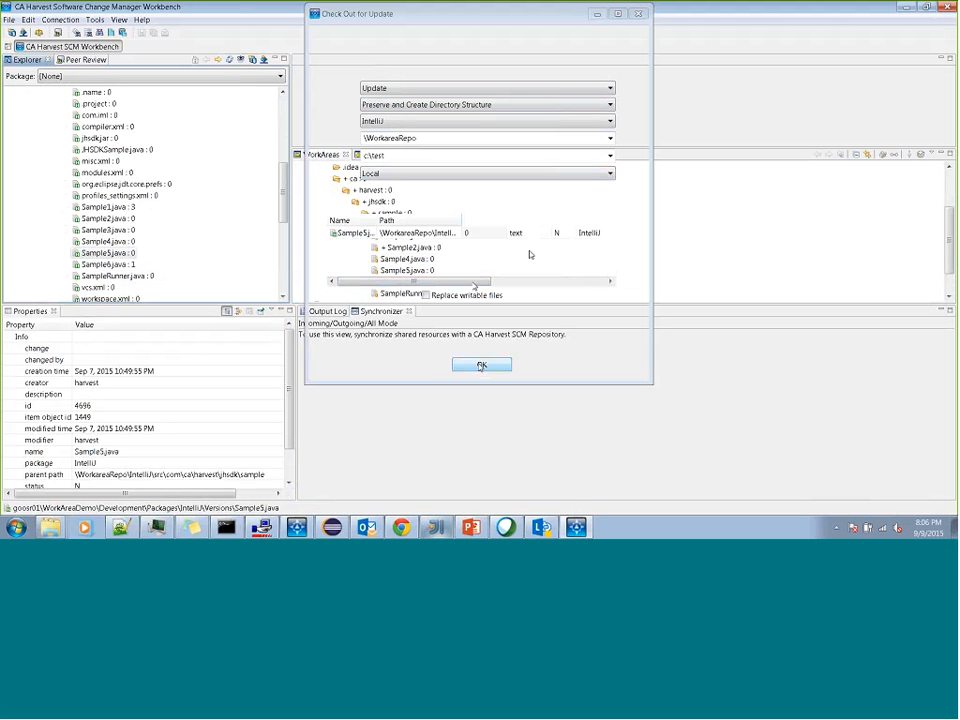
click(481, 365)
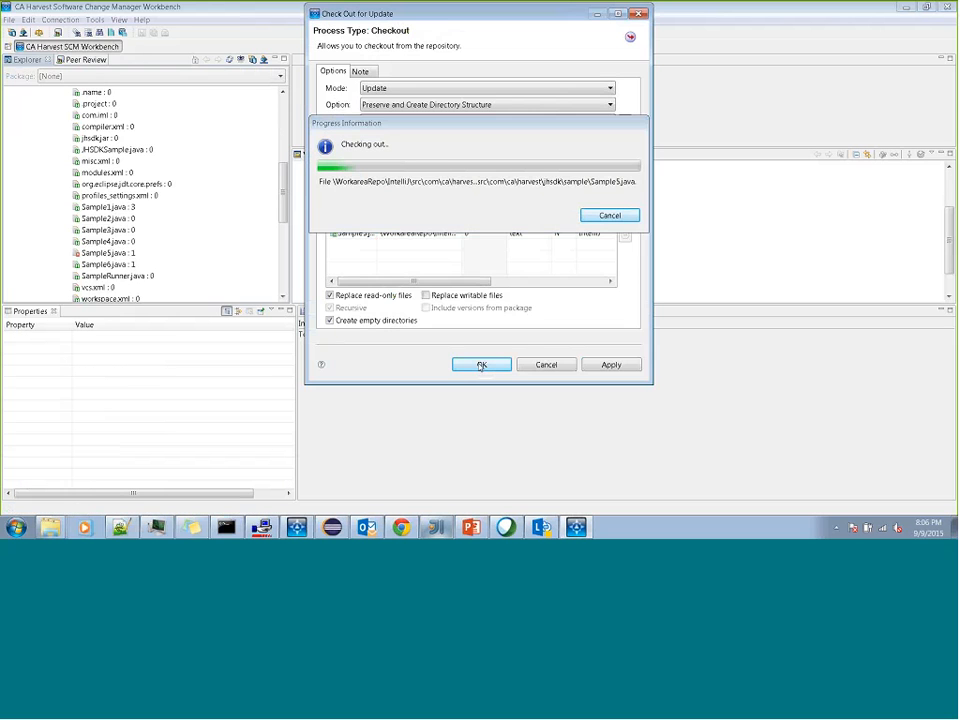
- Open c:\test in Windows Explorer and go to the IntelliJ\src\com\ca\harvest\jhsdk\sample folder
click(16, 527)
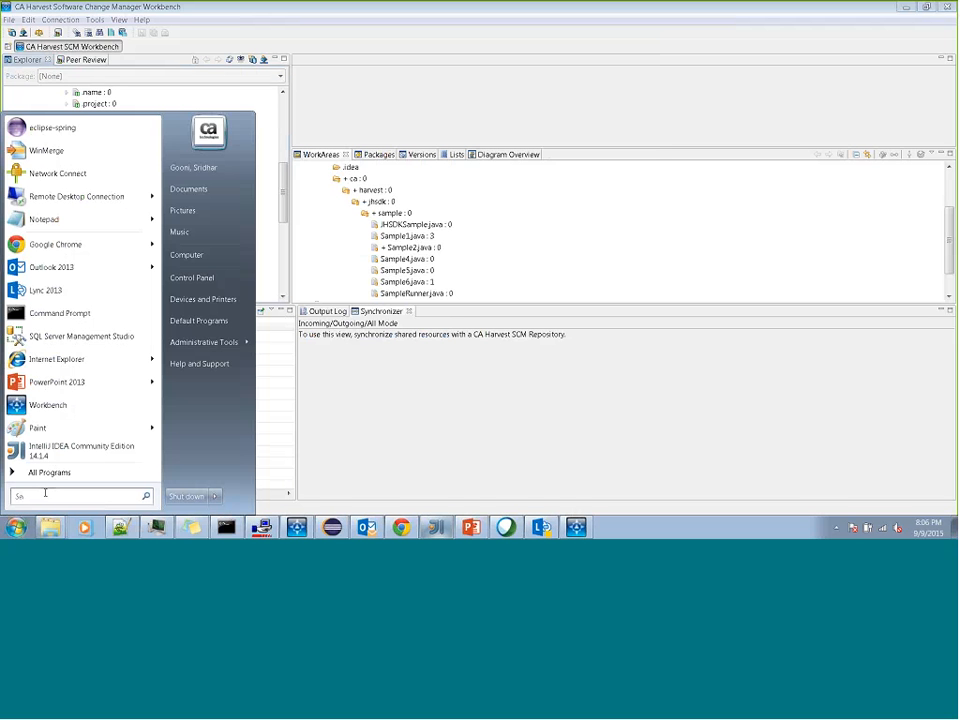
click(45, 493)
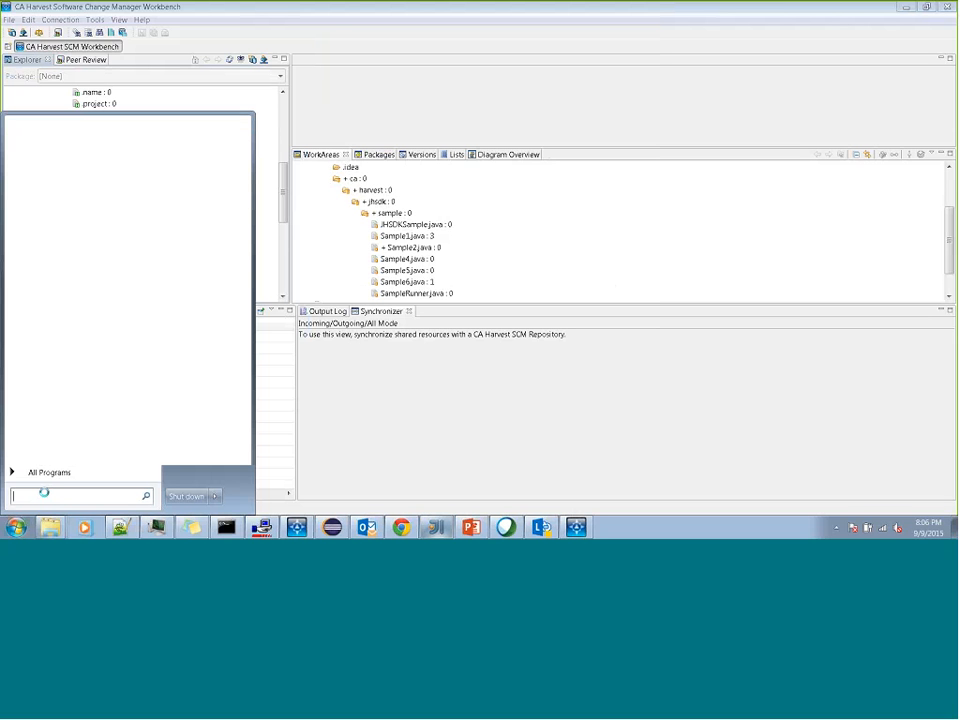
text(c:	est)
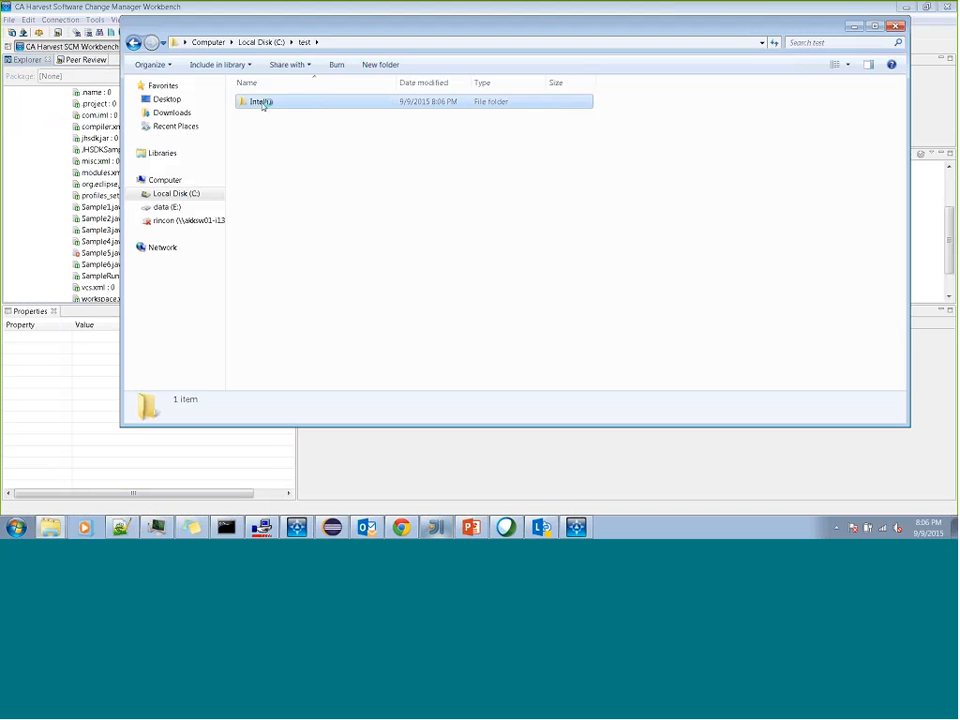
double_click(261, 103)
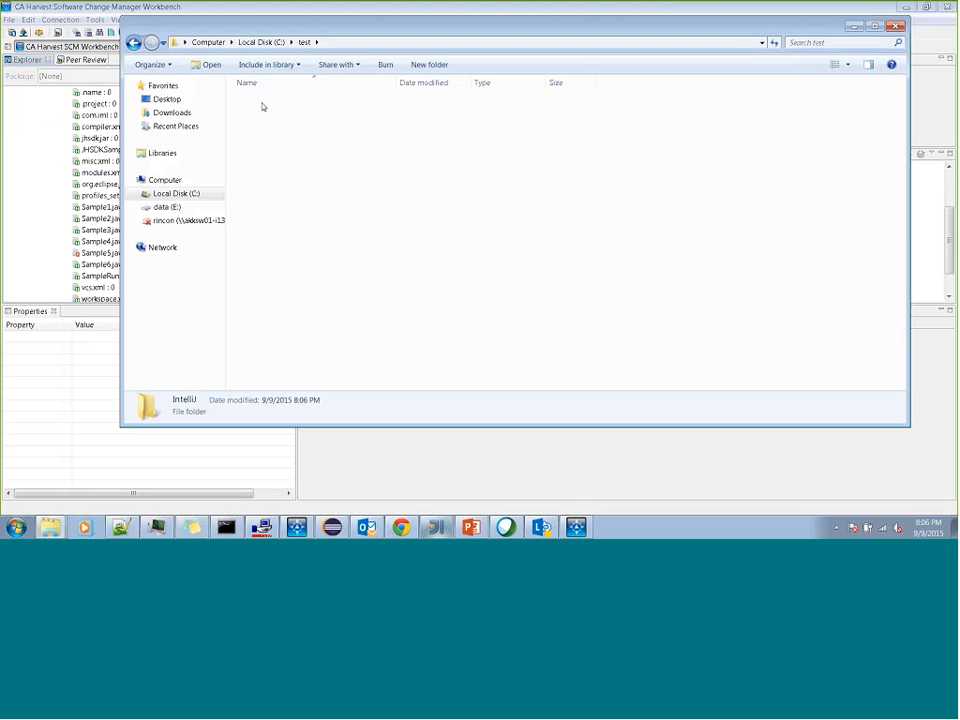
double_click(261, 103)
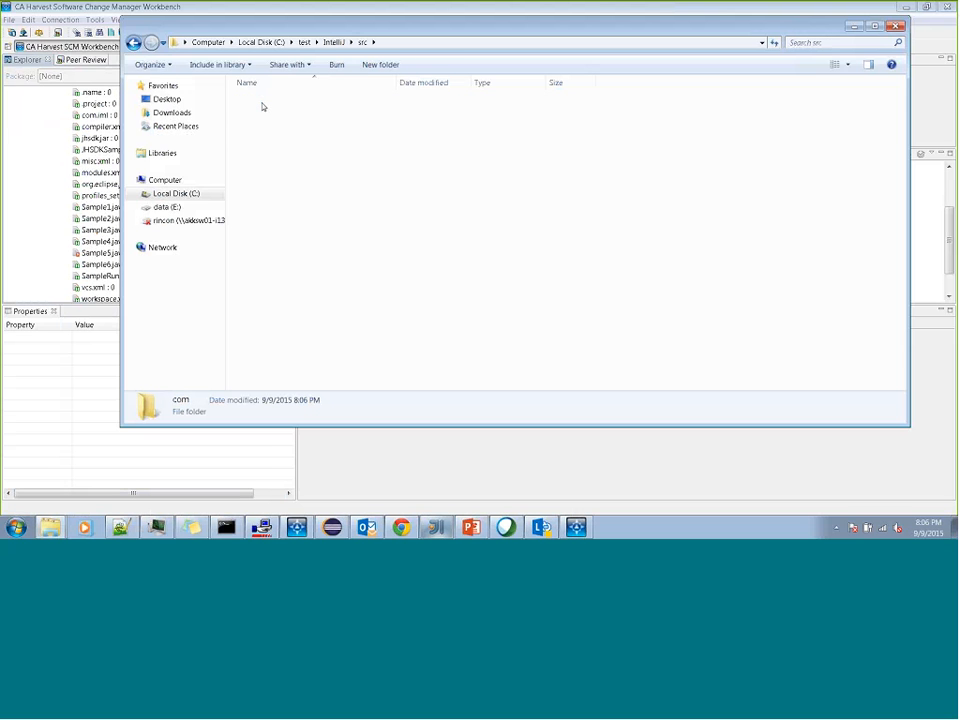
double_click(261, 103)
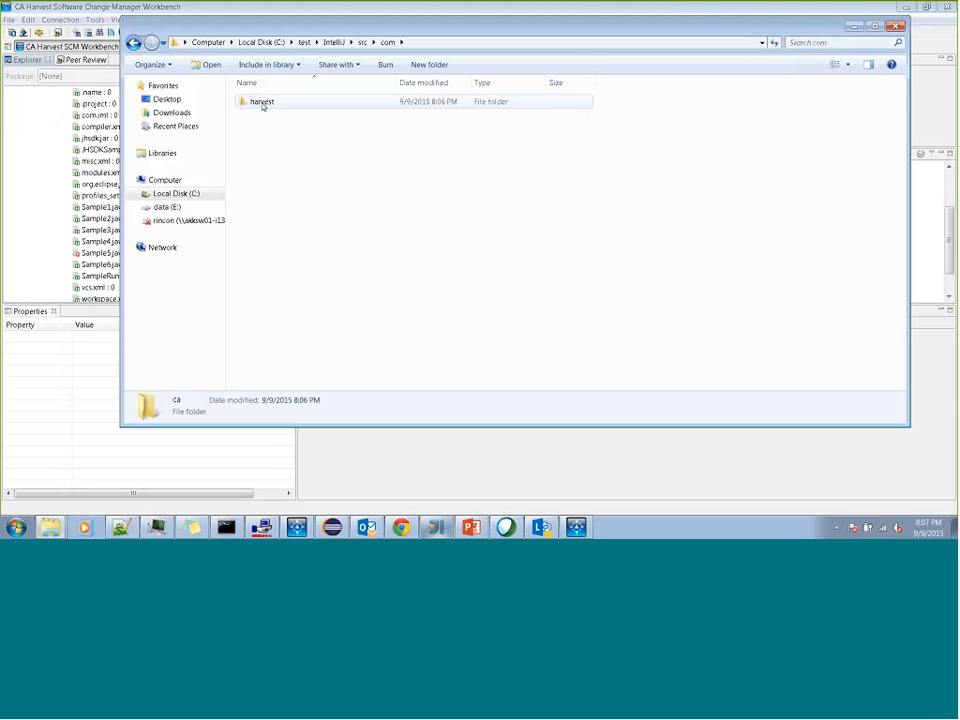
click(262, 104)
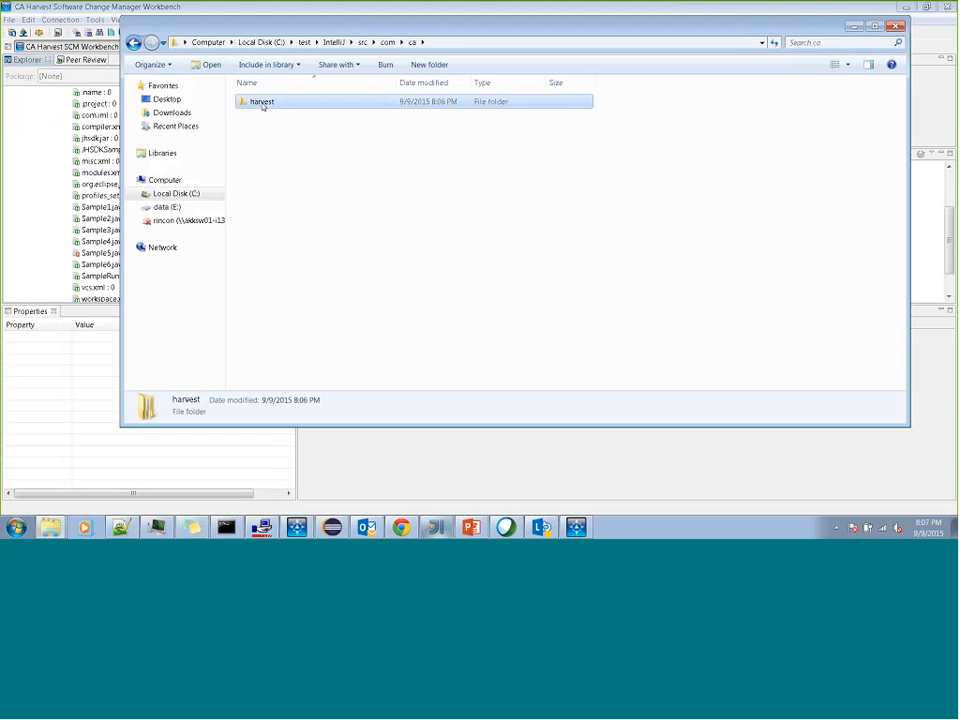
double_click(262, 104)
double_click(260, 102)
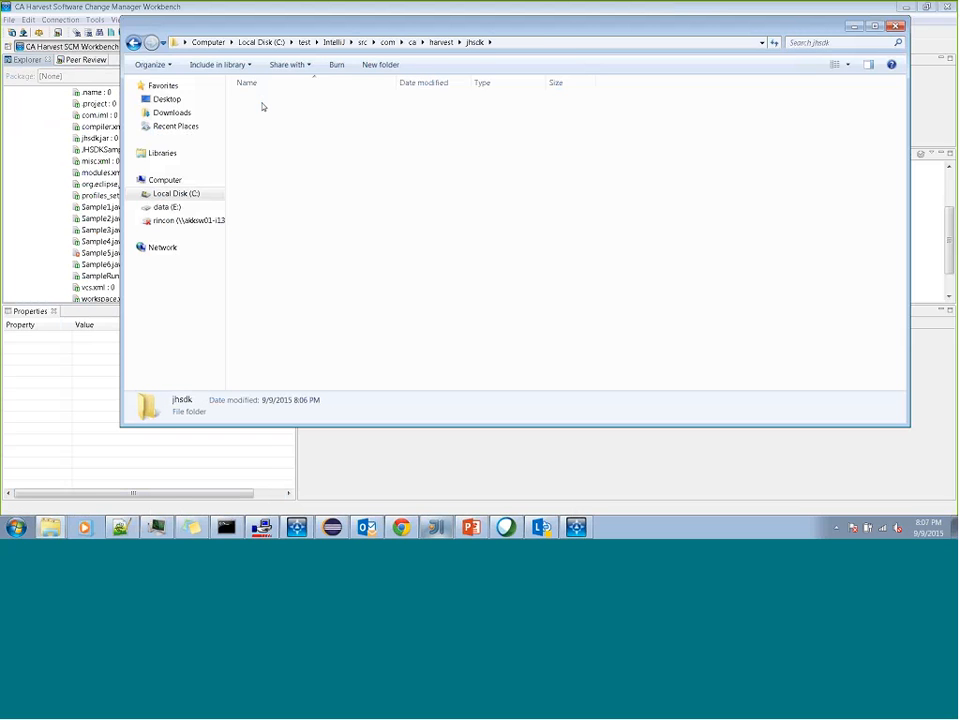
double_click(262, 106)
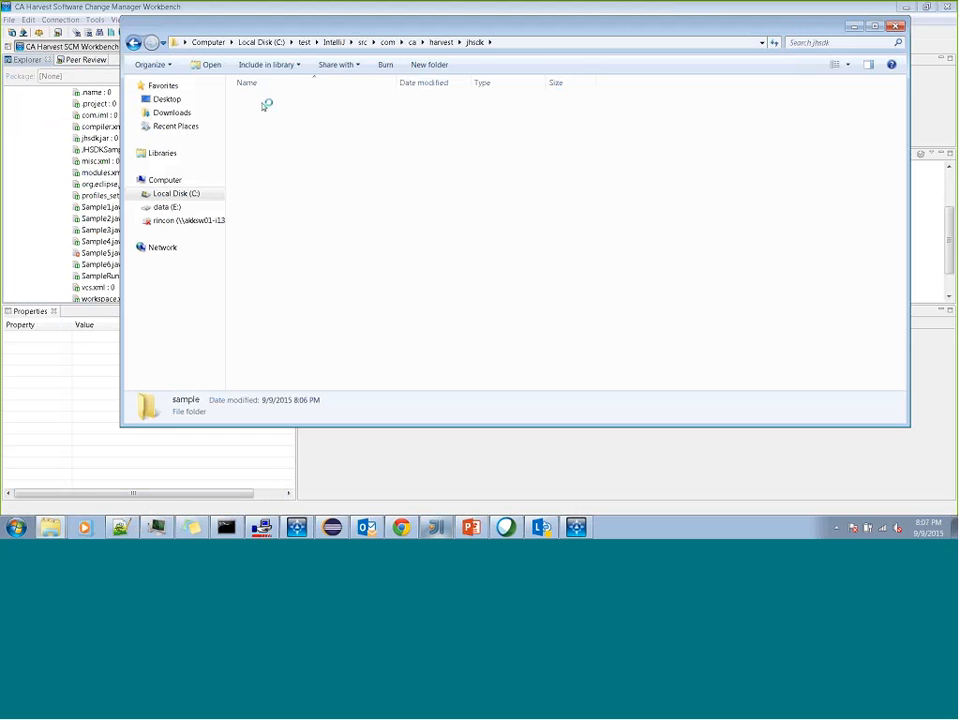
- Open Sample5.java in Notepad, append ///from file system to the end of the header comment, and save and close the file
click(262, 116)
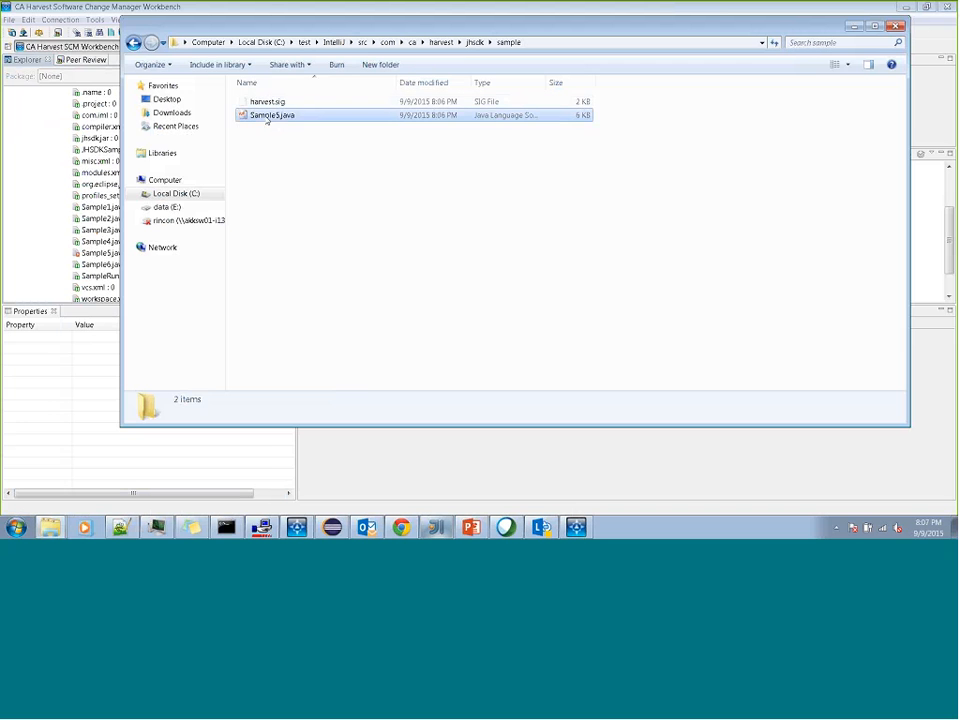
right_click(265, 118)
click(281, 135)
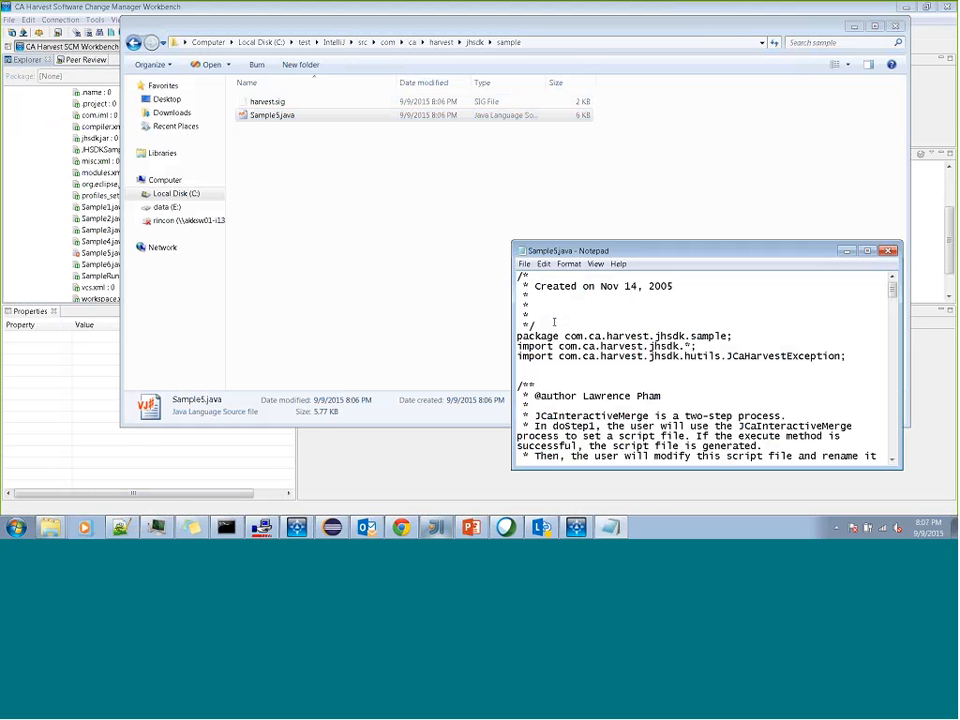
click(554, 321)
text(///from file syste)
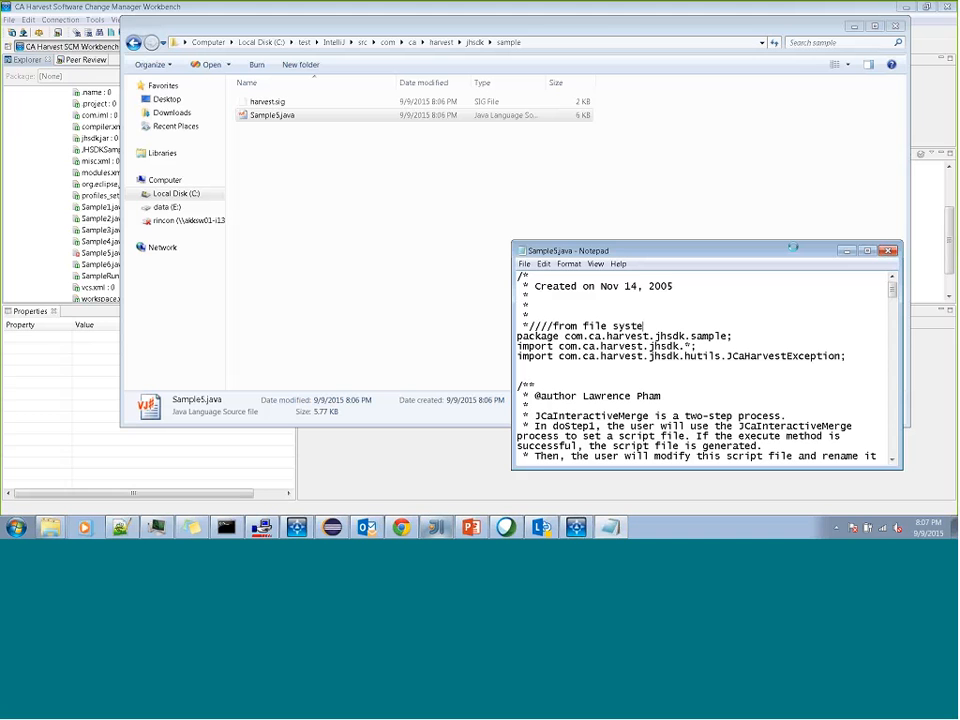
text(m)
click(887, 250)
click(462, 271)
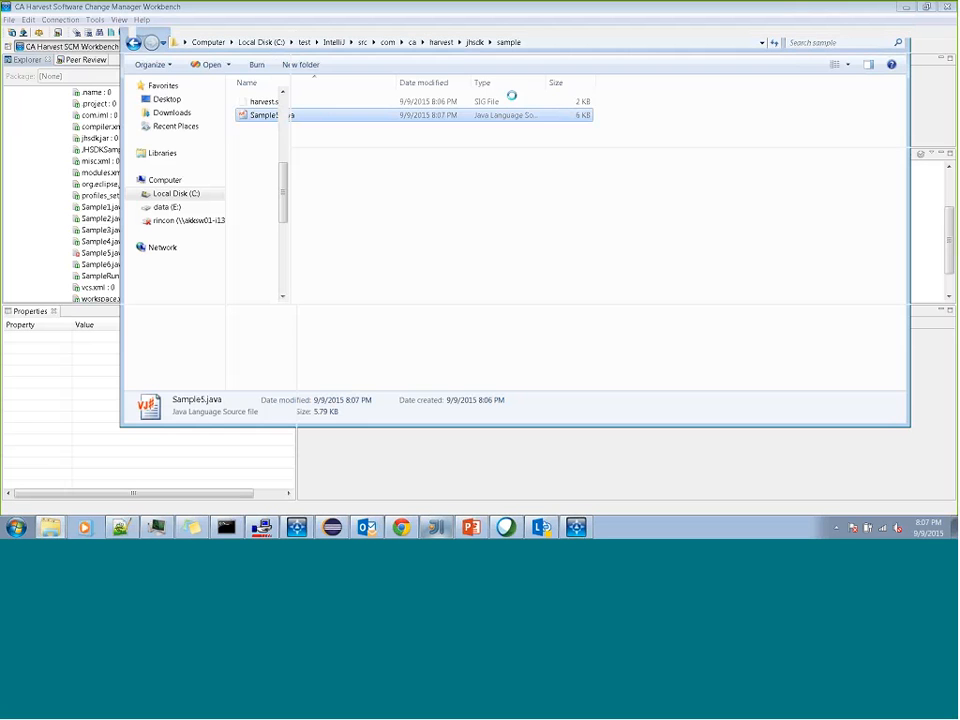
- Back in the Harvest Workbench, check in Sample5.java with Update and Release mode, preserving the directory structure
click(112, 253)
right_click(119, 253)
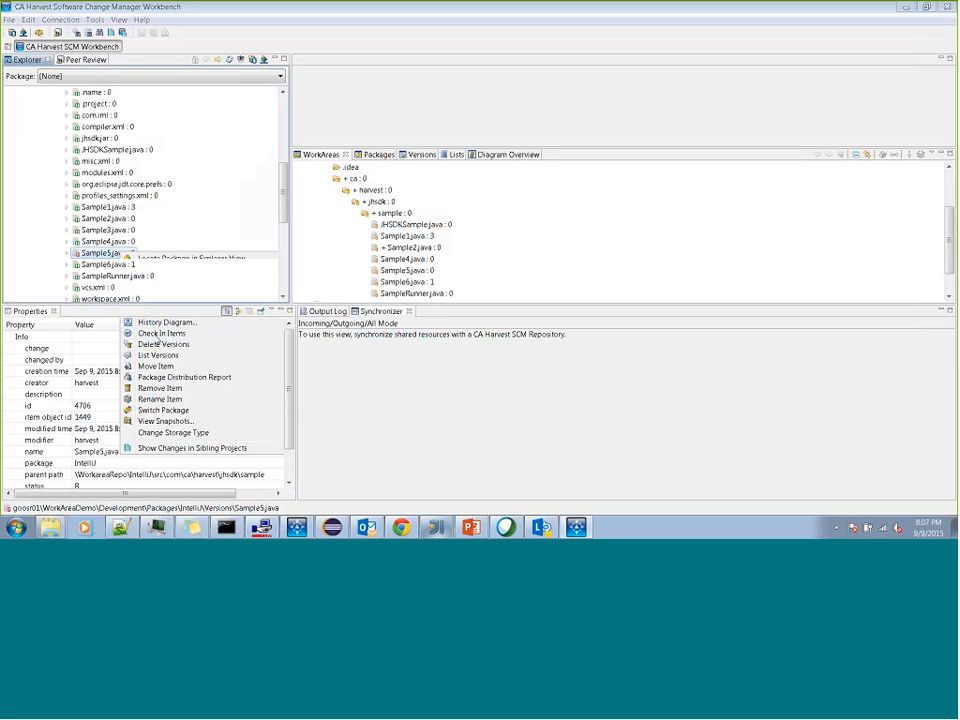
click(160, 334)
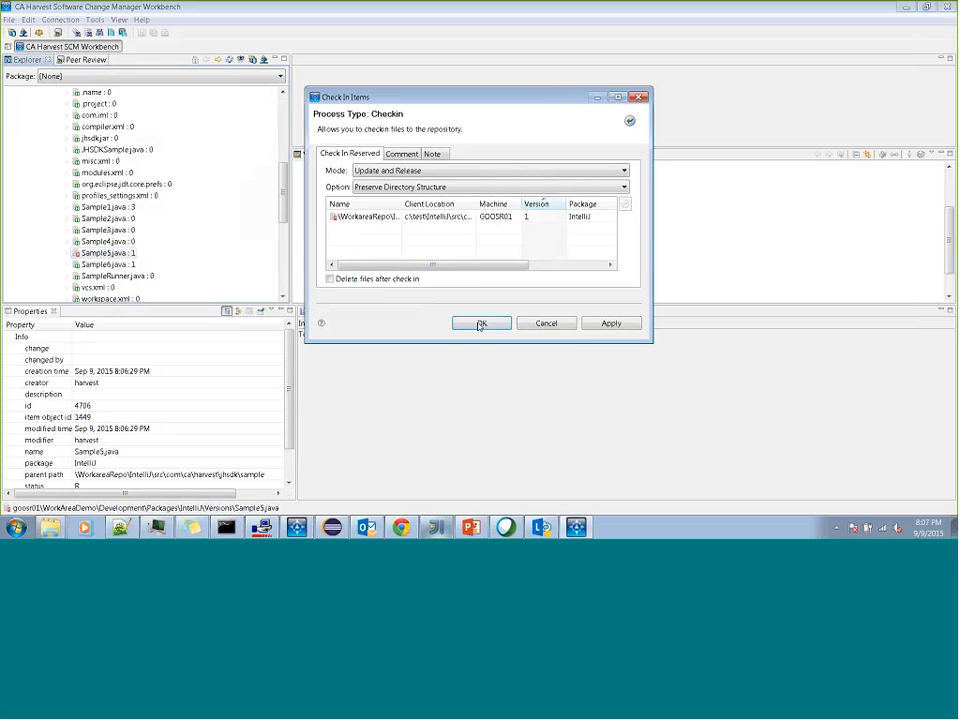
click(481, 323)
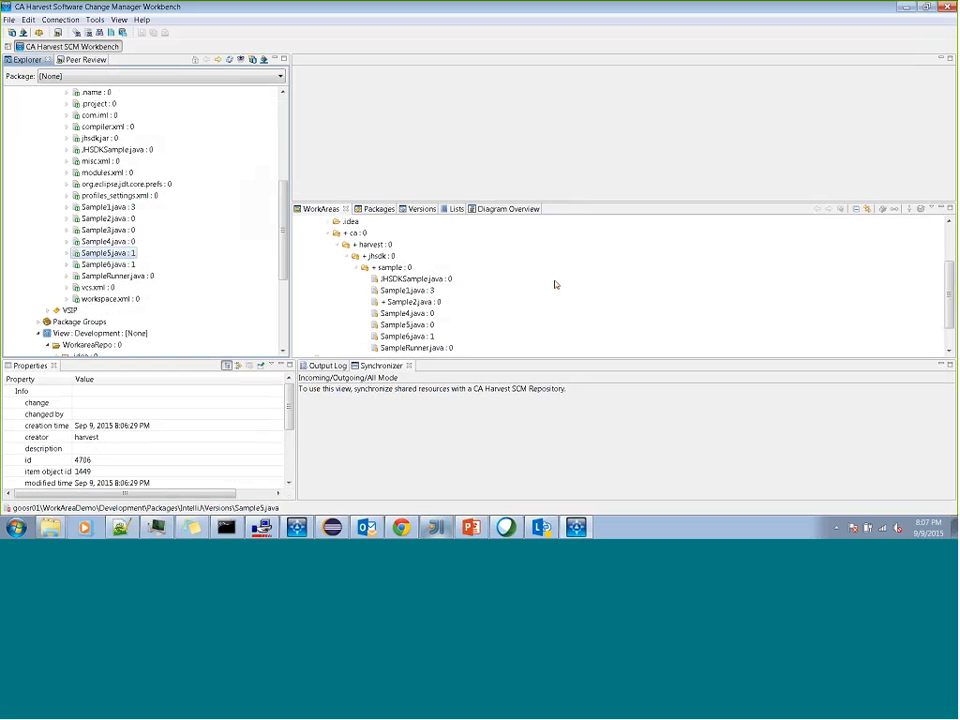
- Synchronize the IntelliJ WorkArea with the repository and enlarge the area showing the structure comparison
click(587, 208)
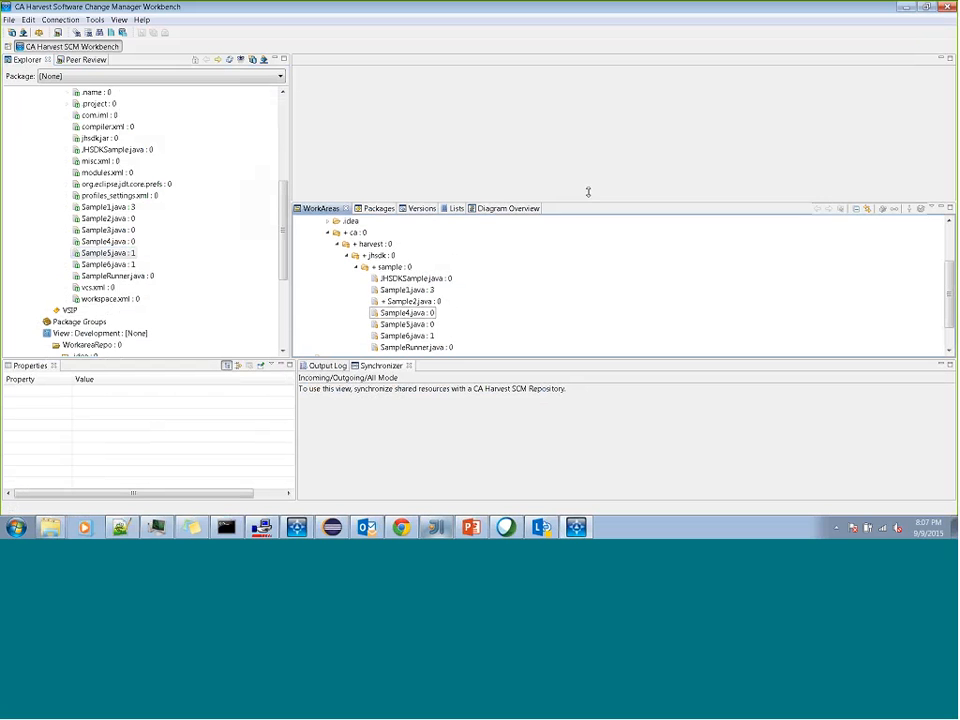
drag(588, 192, 500, 112)
scroll(387, 162, up, 3)
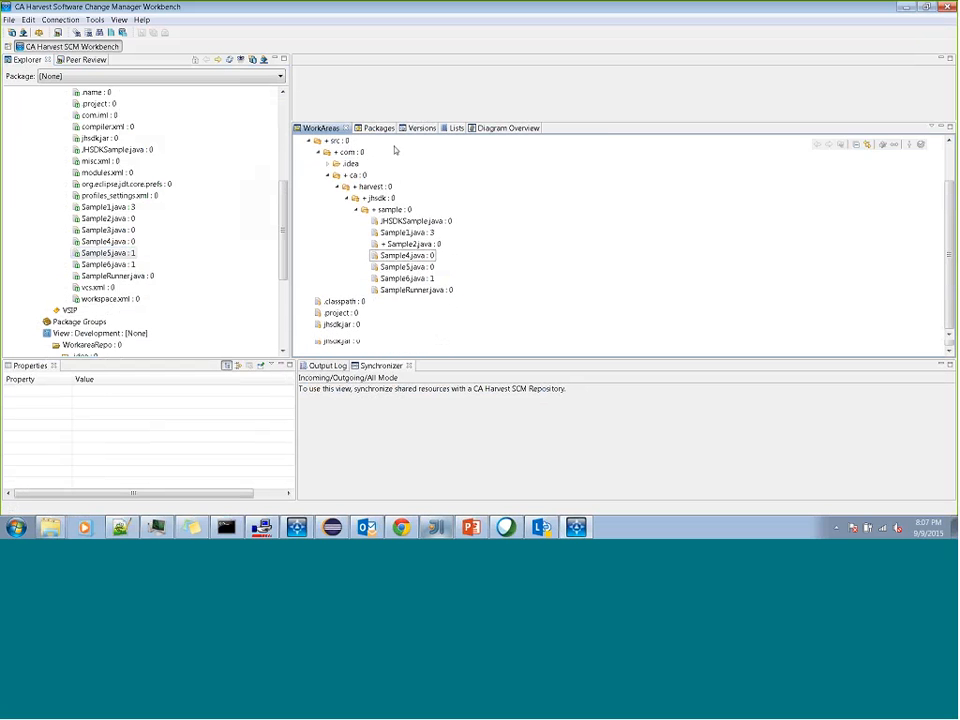
scroll(387, 162, up, 1)
click(497, 141)
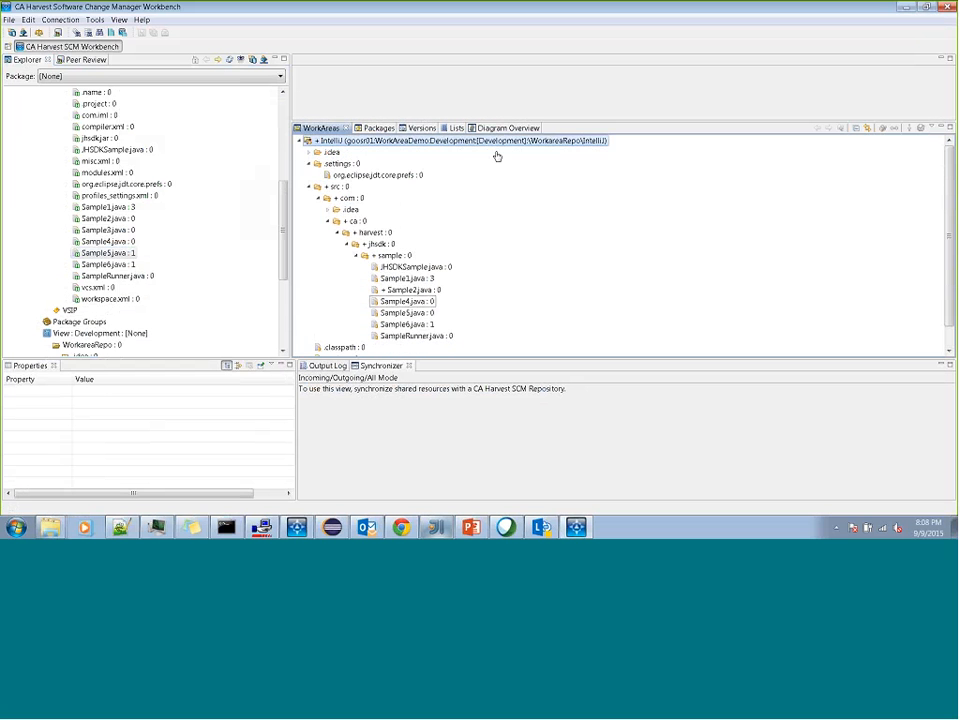
click(894, 128)
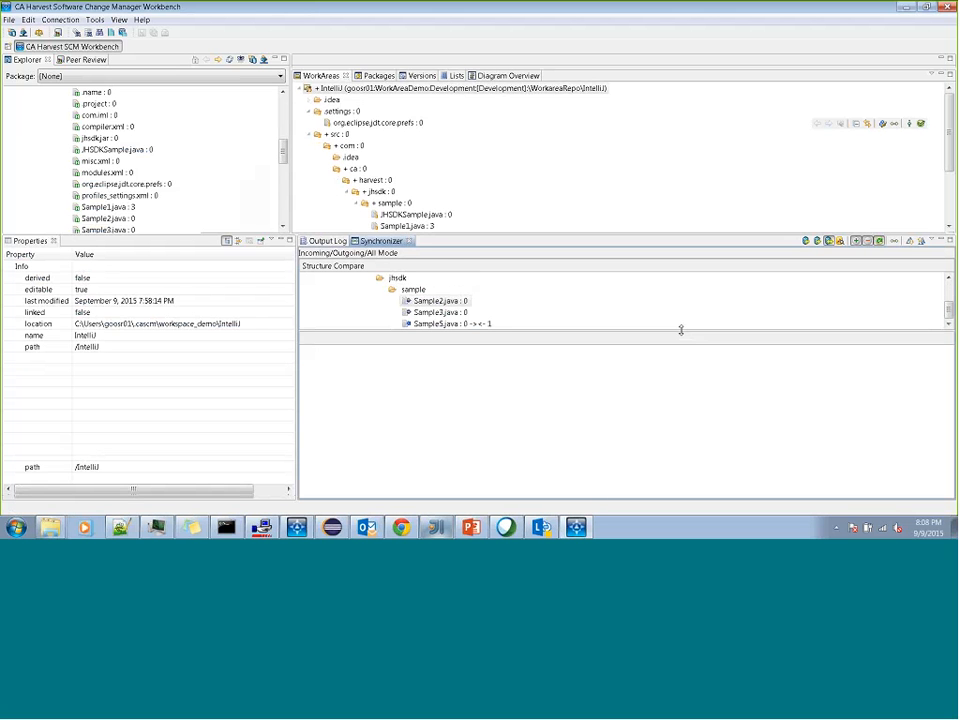
drag(681, 330, 686, 377)
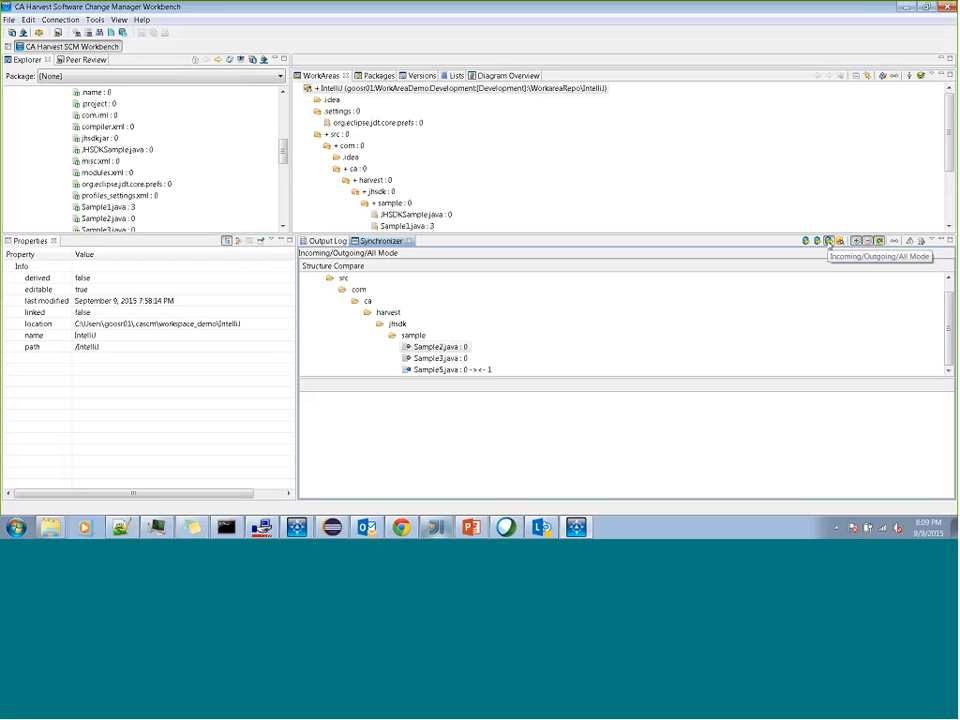
- Examine the synchronization differences for the sample folder in Incoming/Outgoing/All, Incoming and Outgoing modes
click(829, 242)
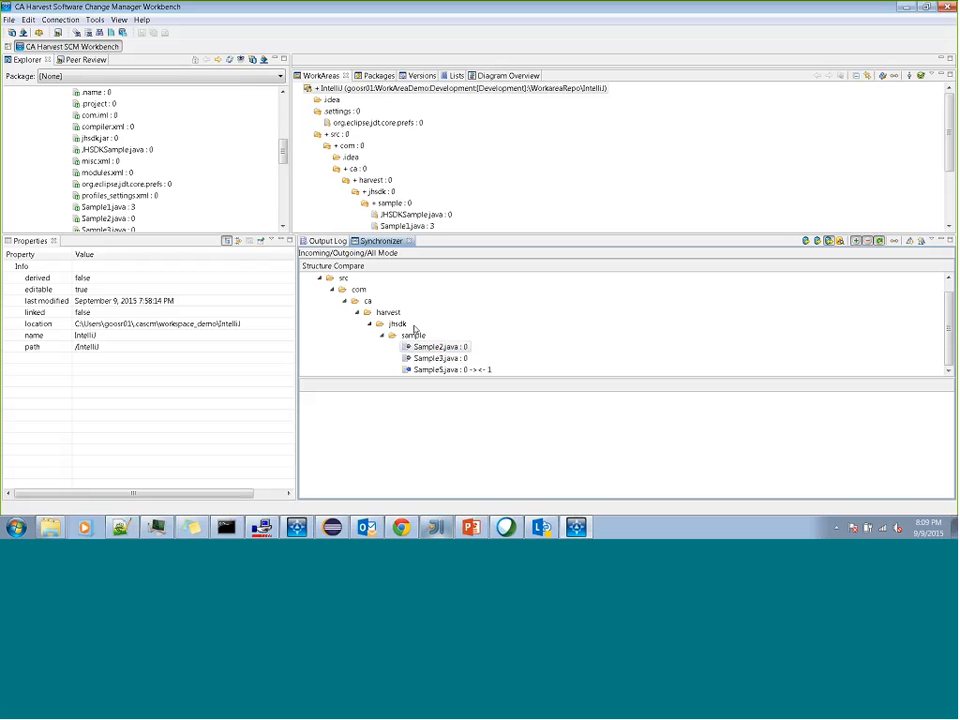
click(455, 351)
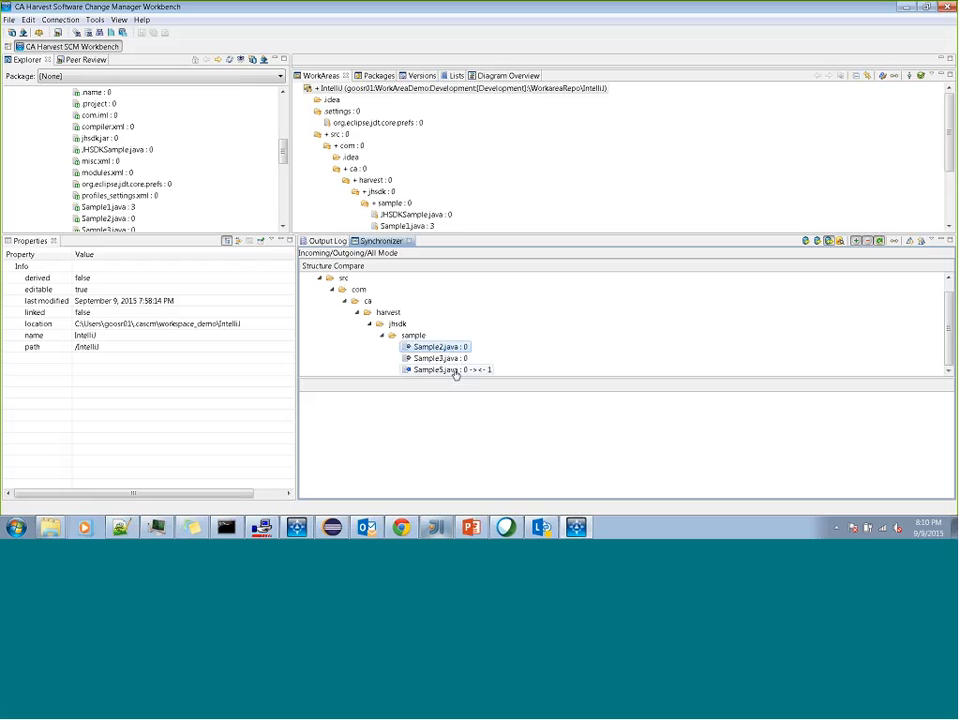
click(455, 371)
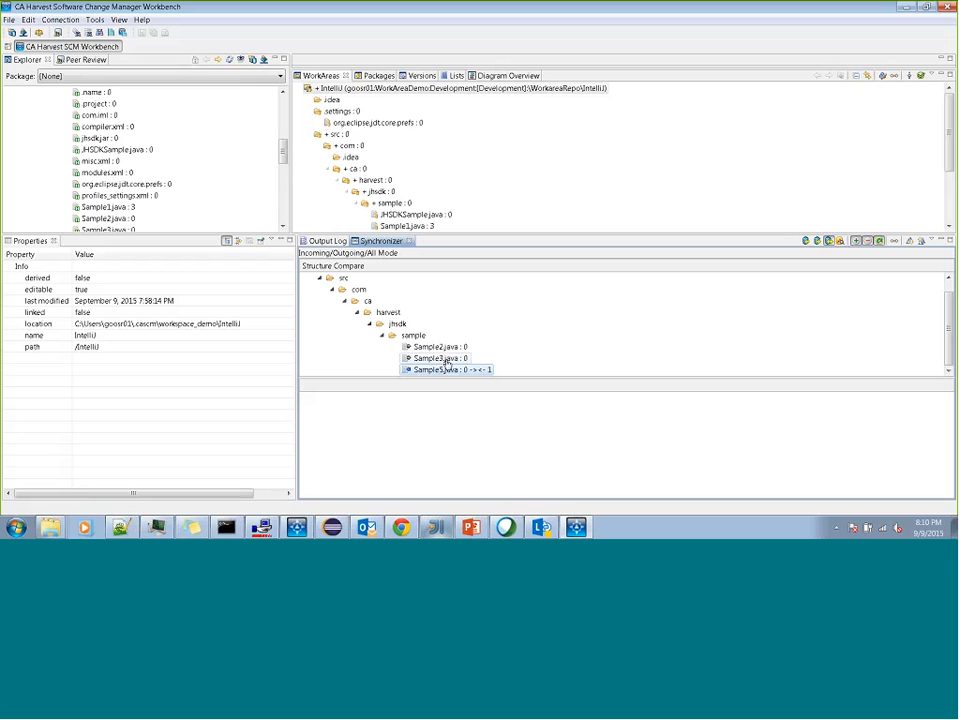
click(806, 242)
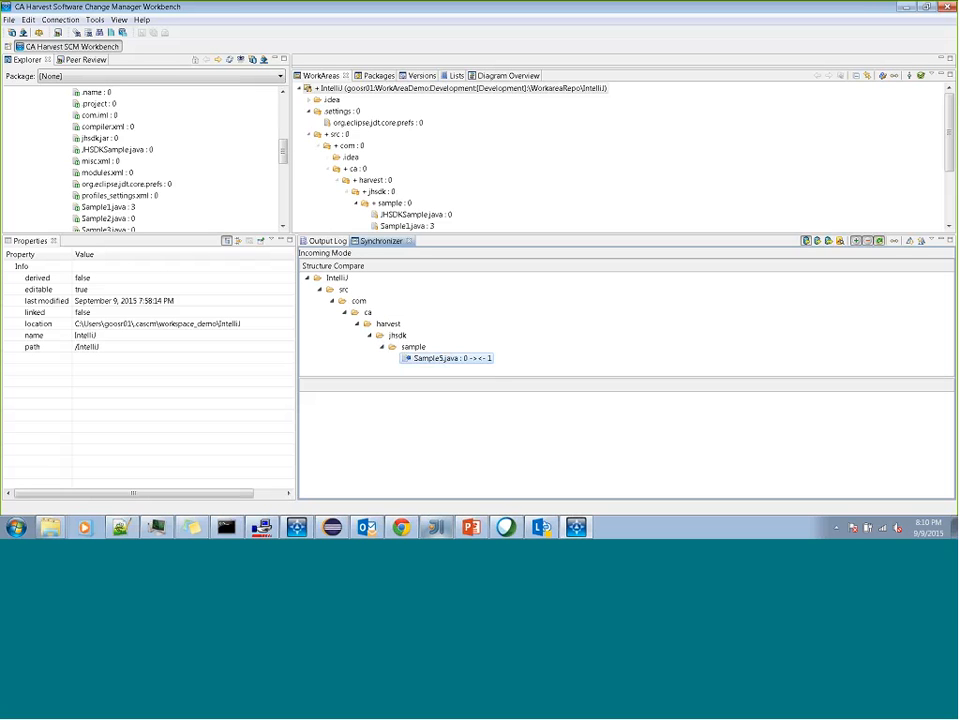
click(818, 241)
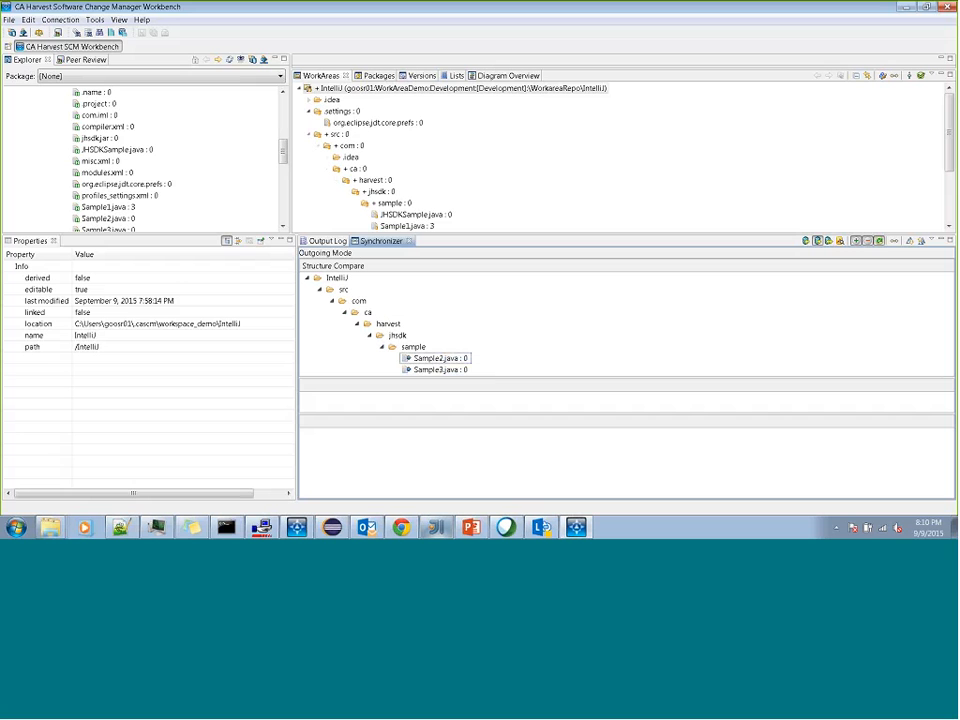
click(438, 359)
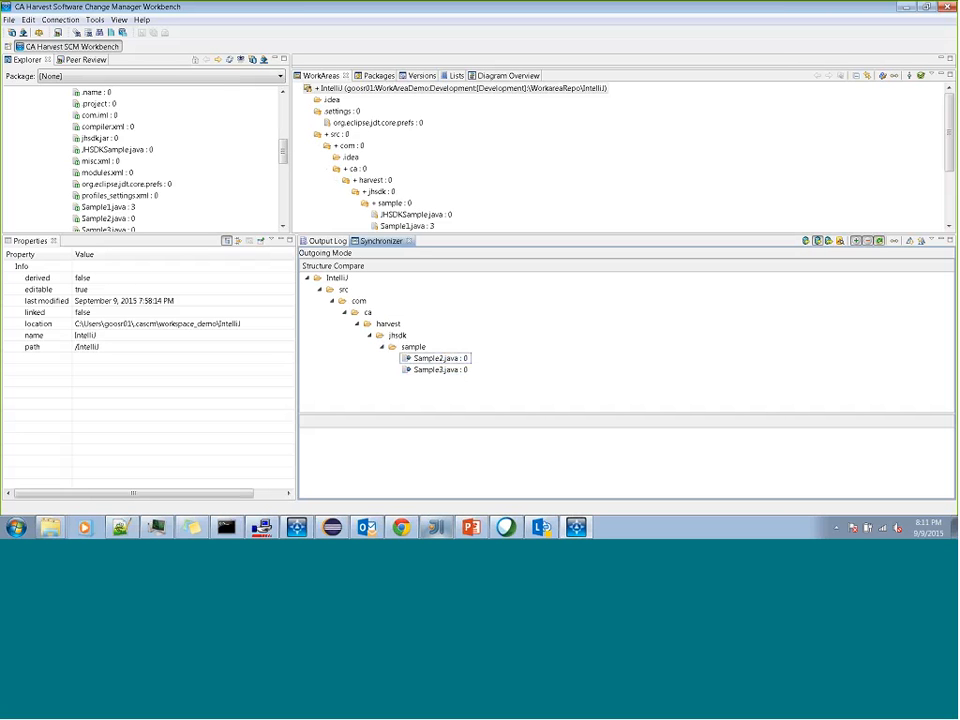
click(867, 242)
- Open Sample6.java from the WorkArea in the text editor, add "local modfication" after /* on the first line, and save and close it
drag(578, 235, 578, 261)
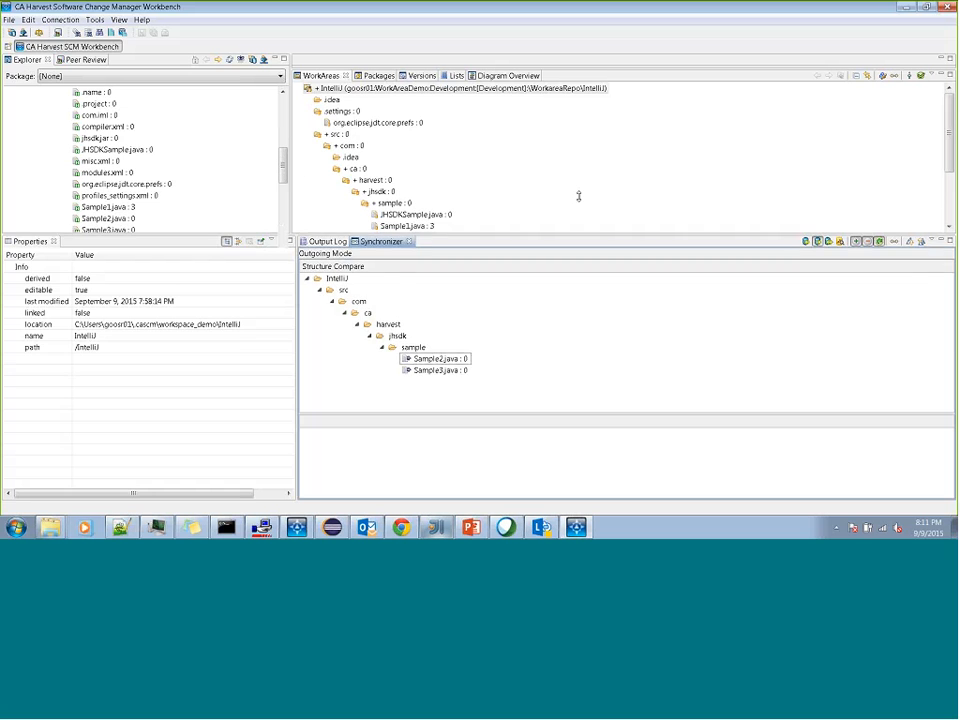
click(578, 197)
scroll(419, 210, down, 2)
right_click(419, 206)
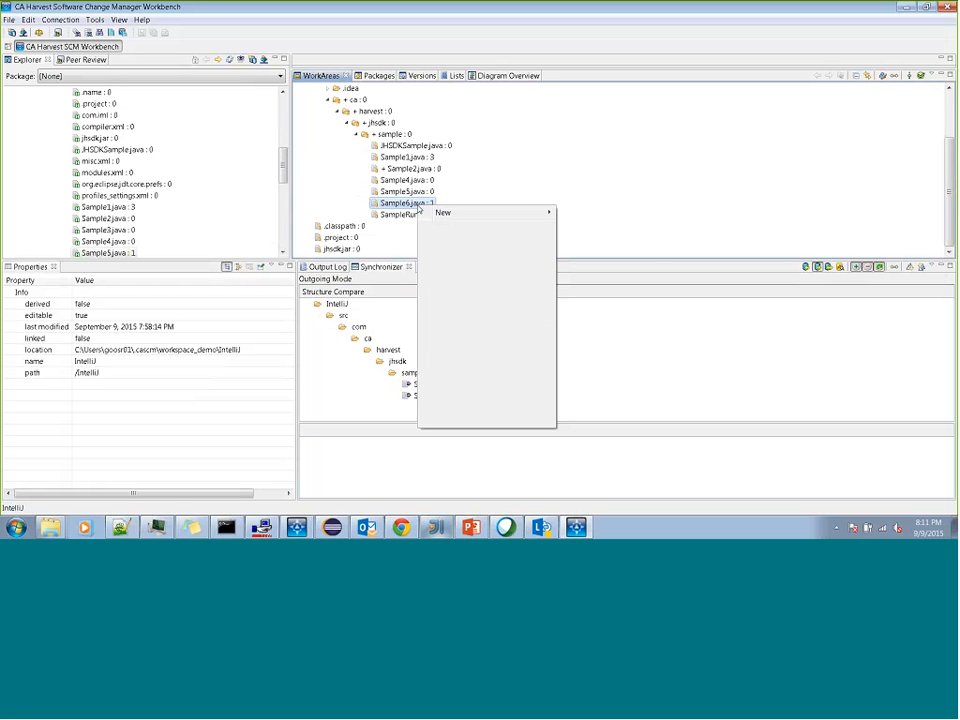
mouse_move(463, 241)
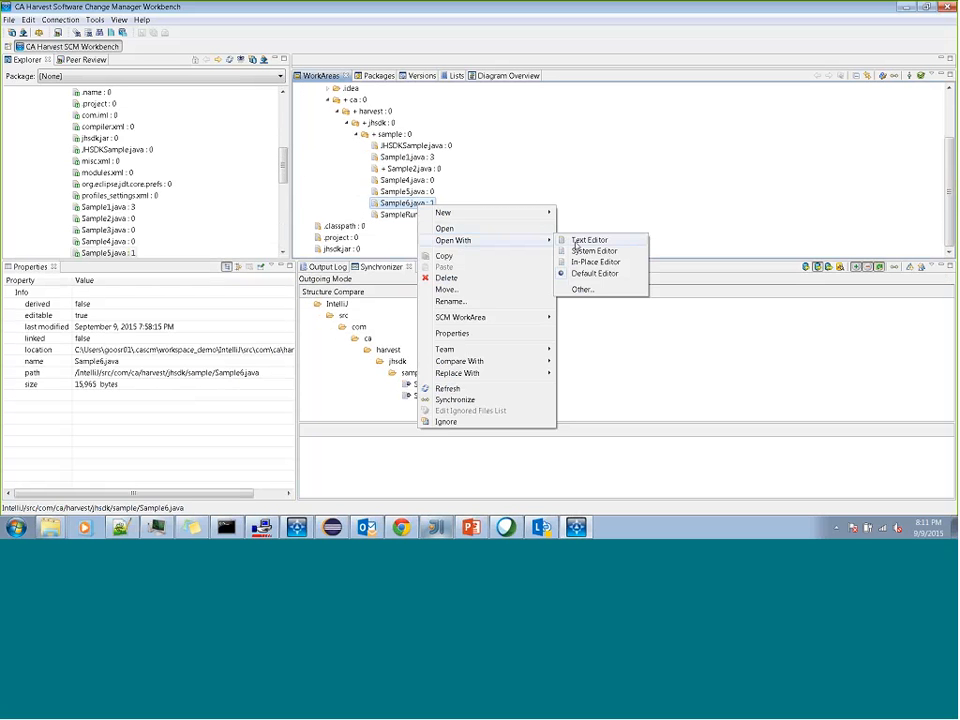
click(588, 240)
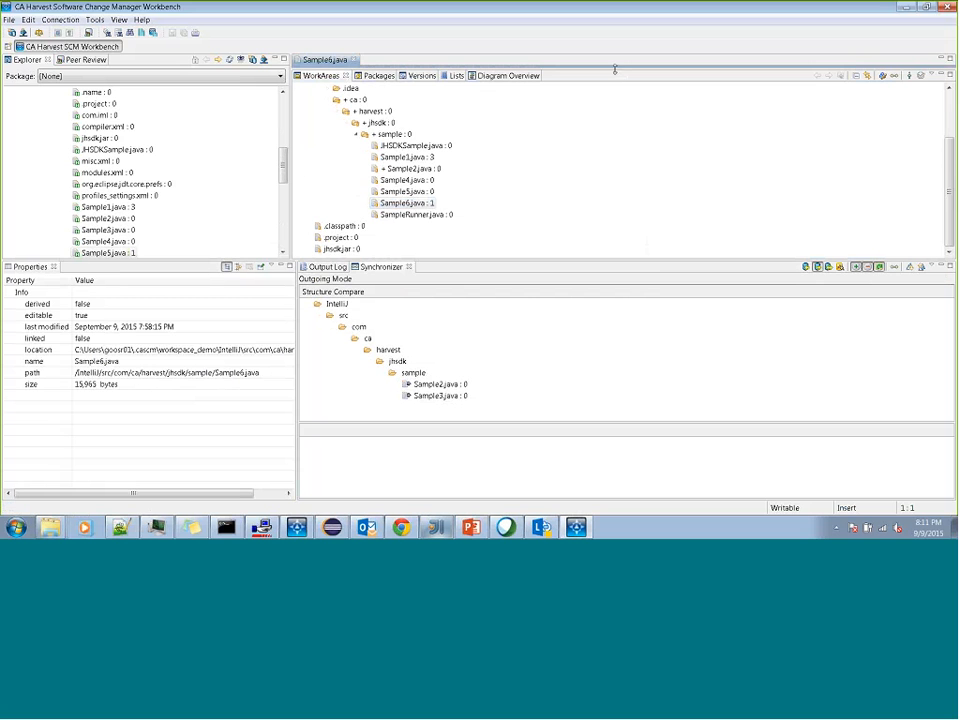
drag(612, 122, 612, 122)
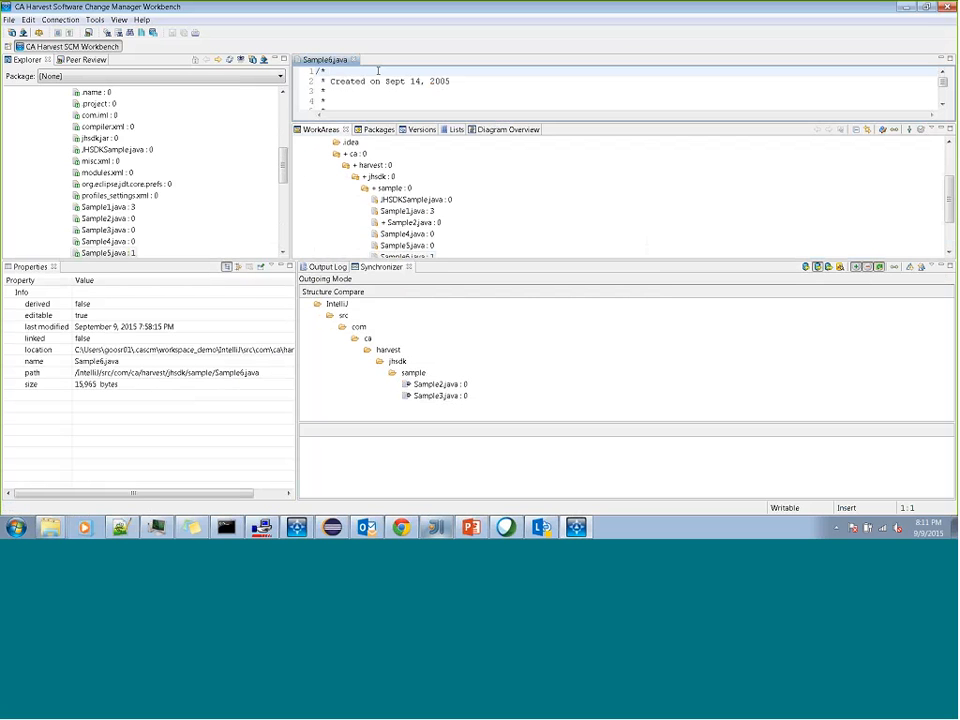
text(local m)
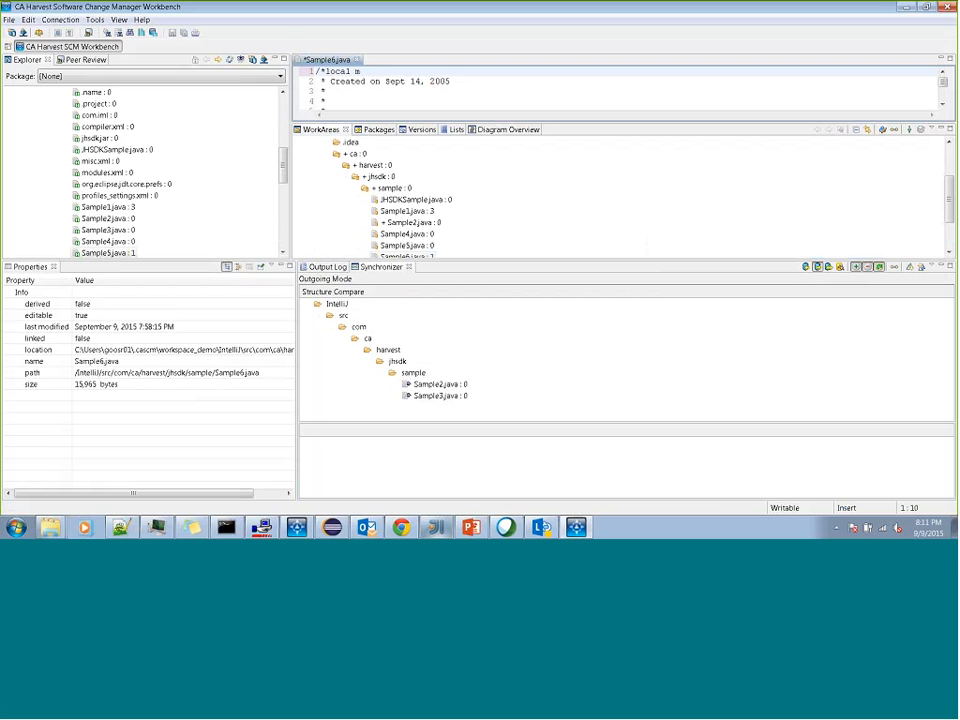
text(odification)
click(357, 60)
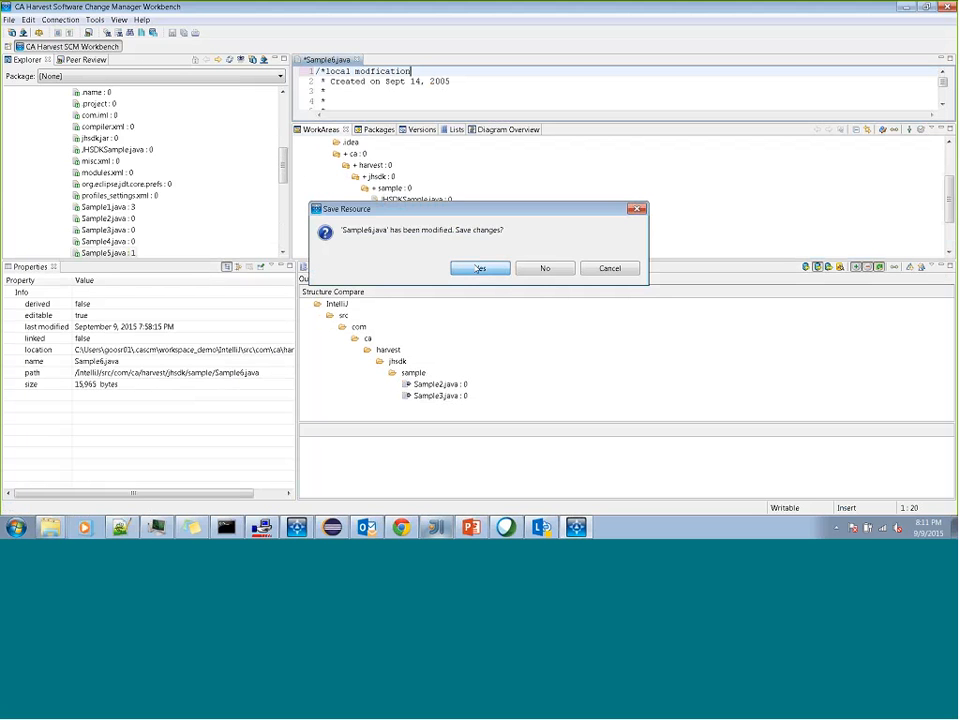
click(474, 266)
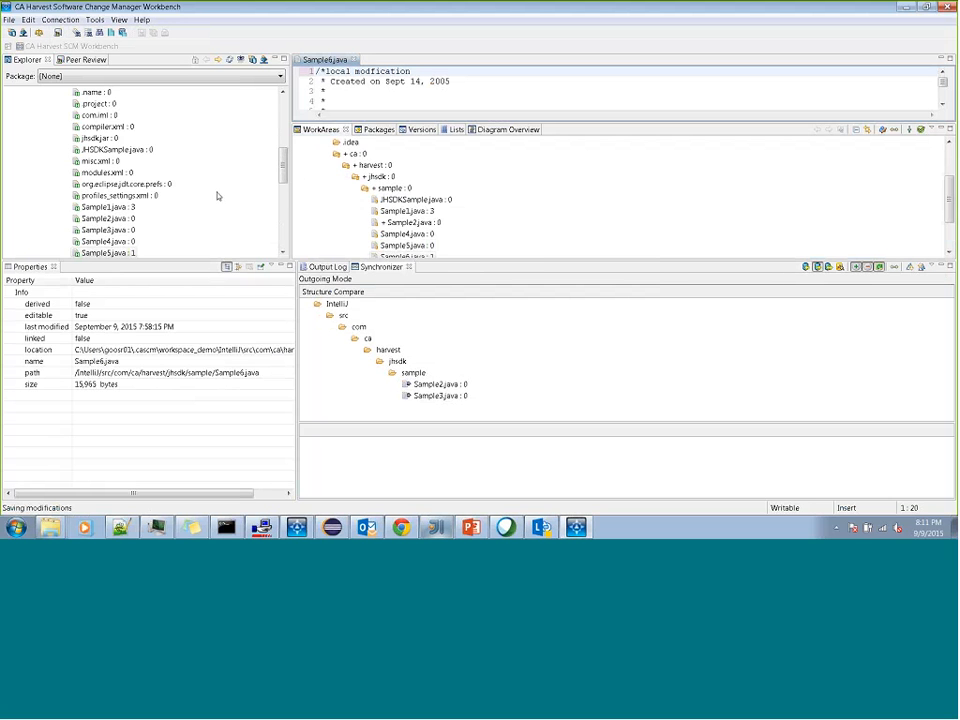
- Rename the Sample6.java item in the repository's IntelliJ package to Sample6_new.java on the trunk
click(283, 252)
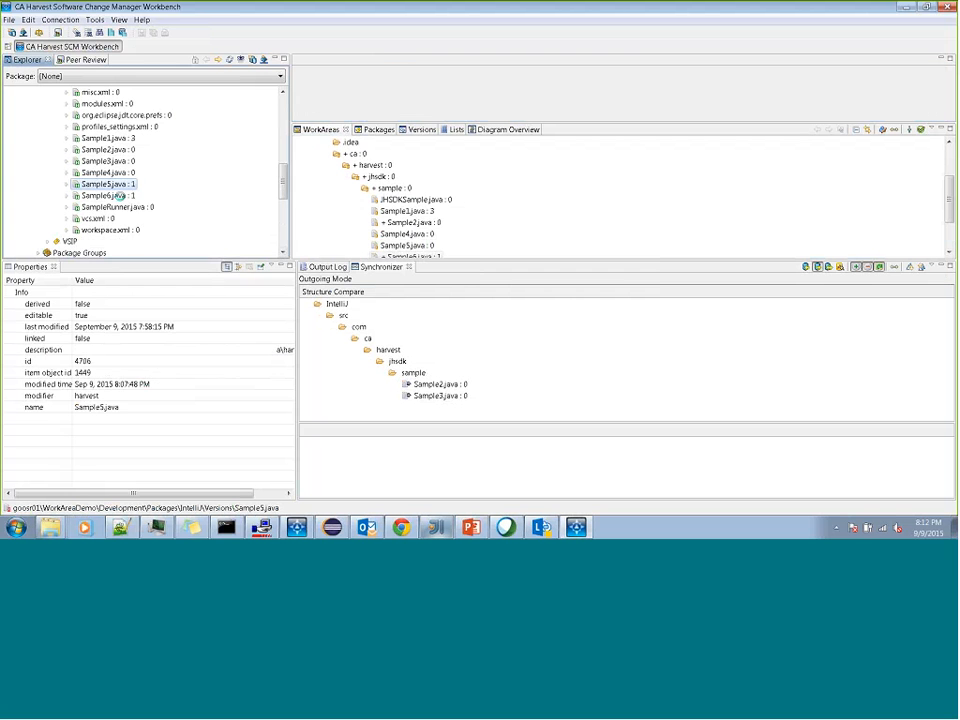
click(110, 196)
right_click(121, 201)
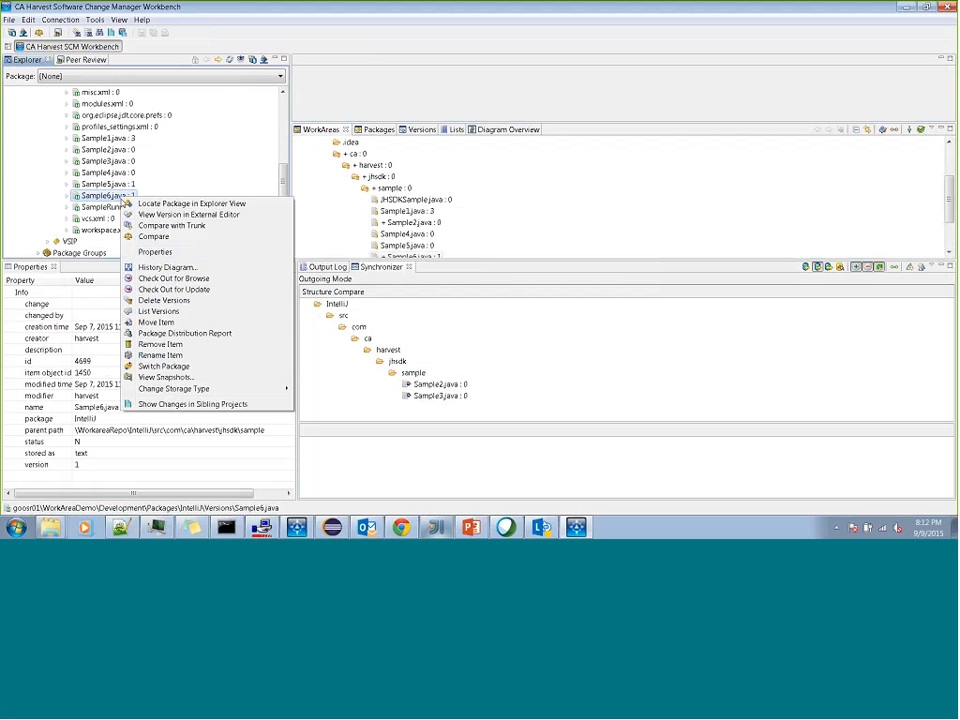
click(158, 355)
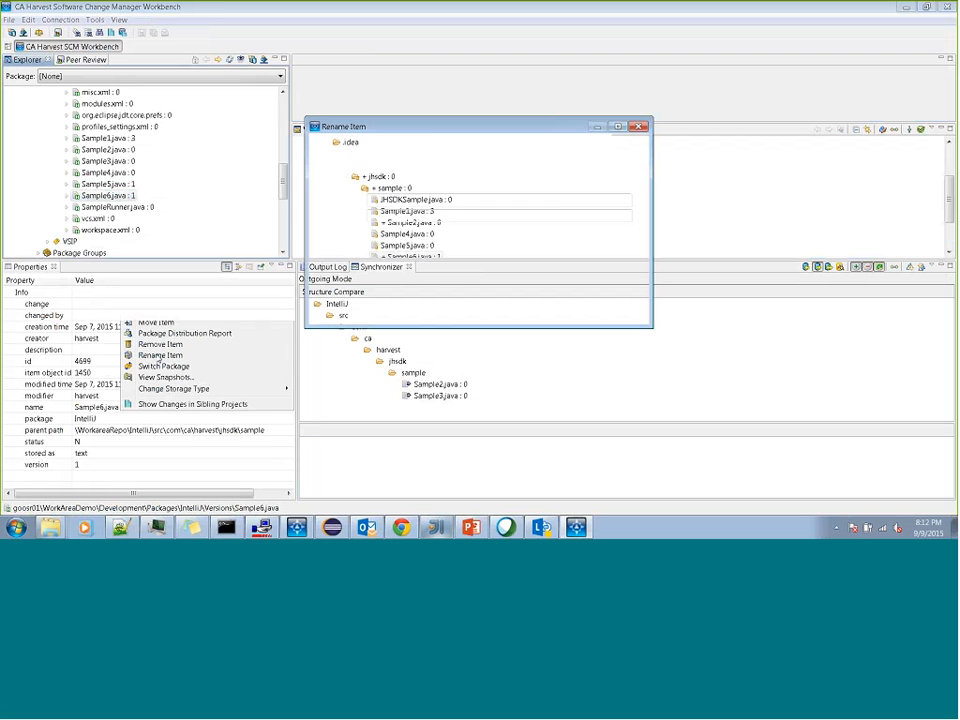
click(397, 216)
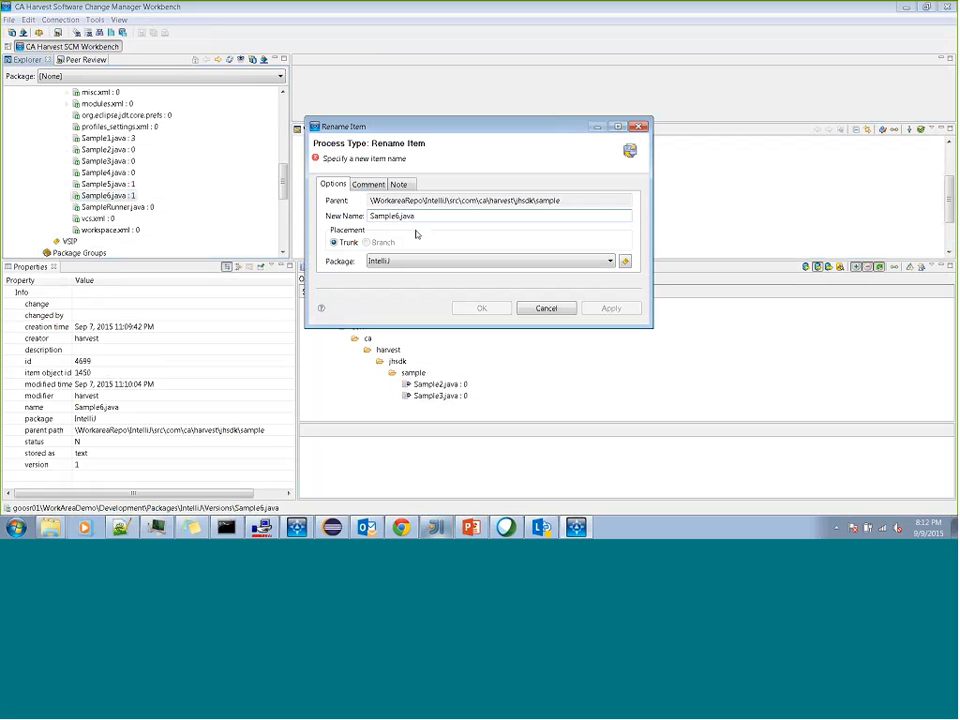
text(_new)
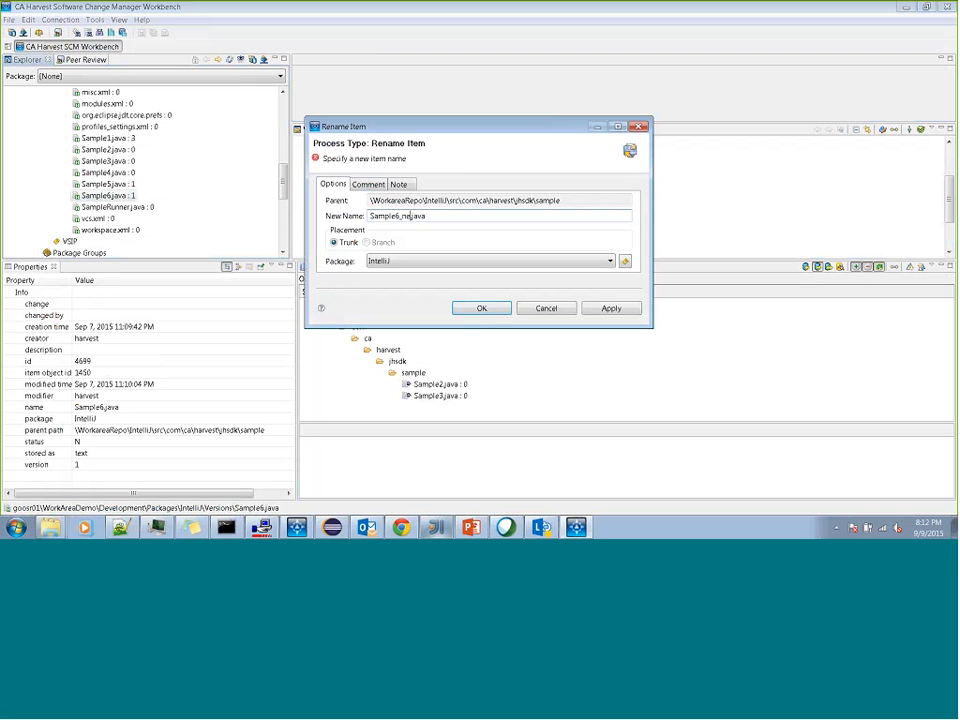
click(482, 308)
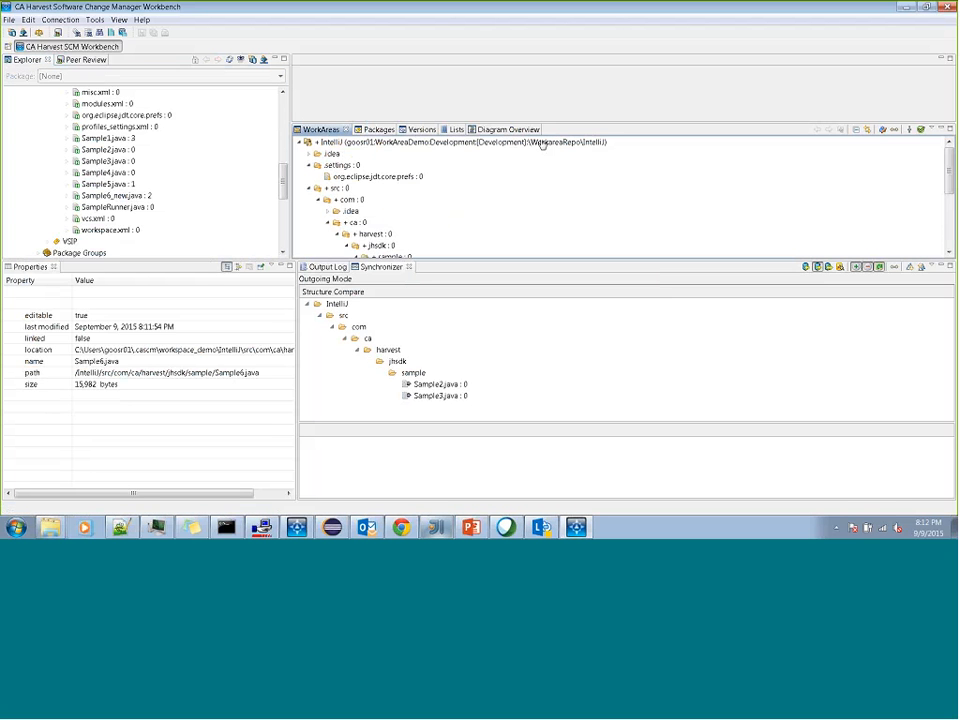
- Synchronize the IntelliJ WorkArea again and review the differences in Conflict, Incoming, Outgoing and Incoming/Outgoing/All modes
click(894, 131)
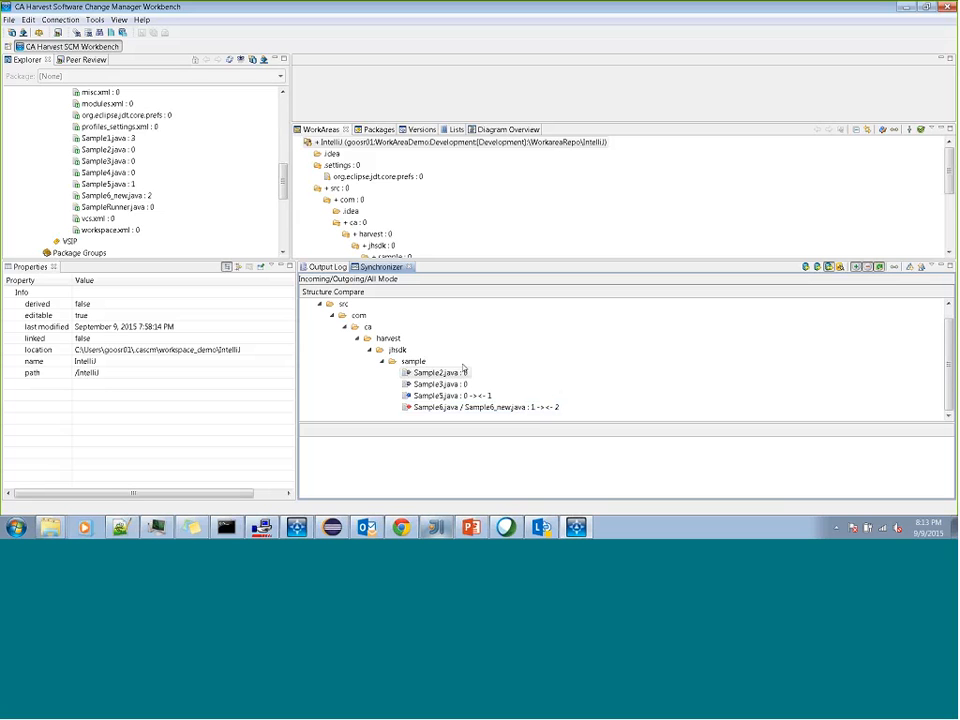
click(460, 372)
click(840, 268)
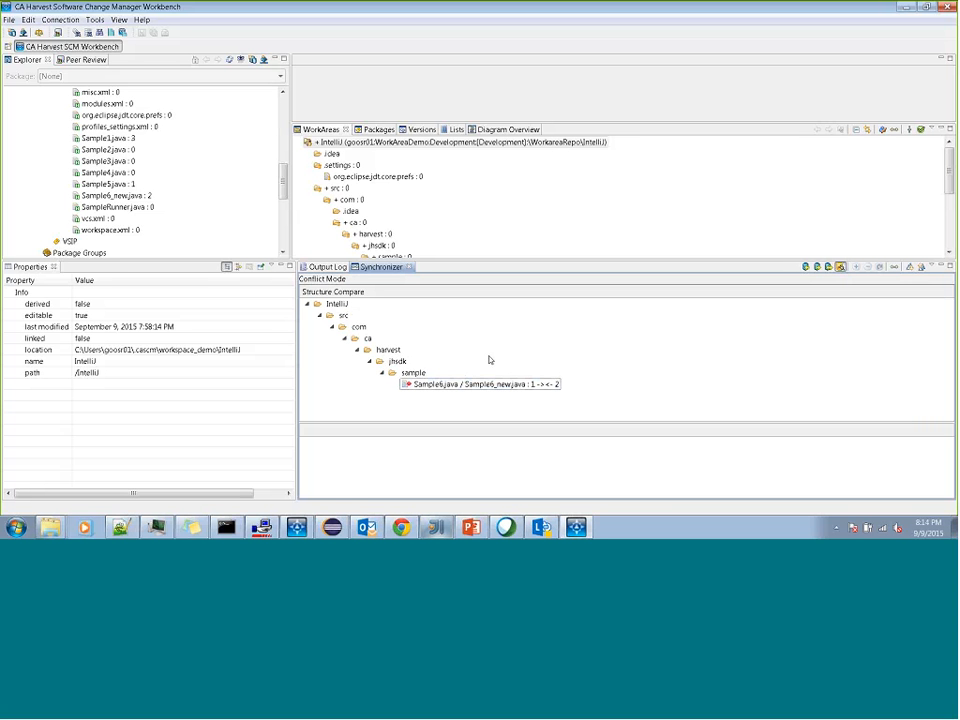
click(806, 268)
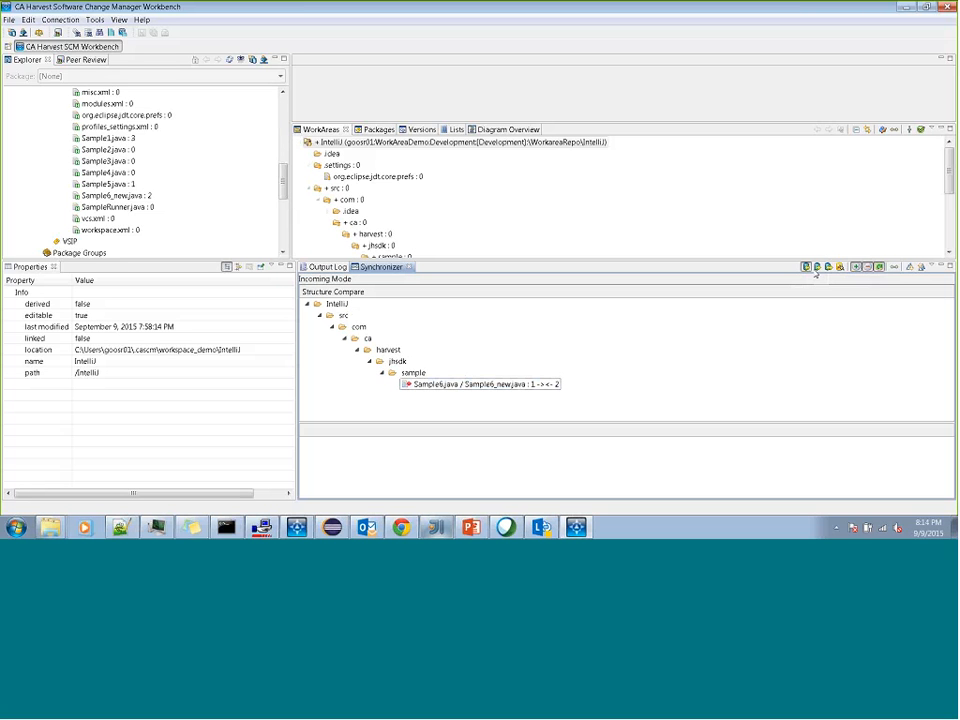
click(818, 268)
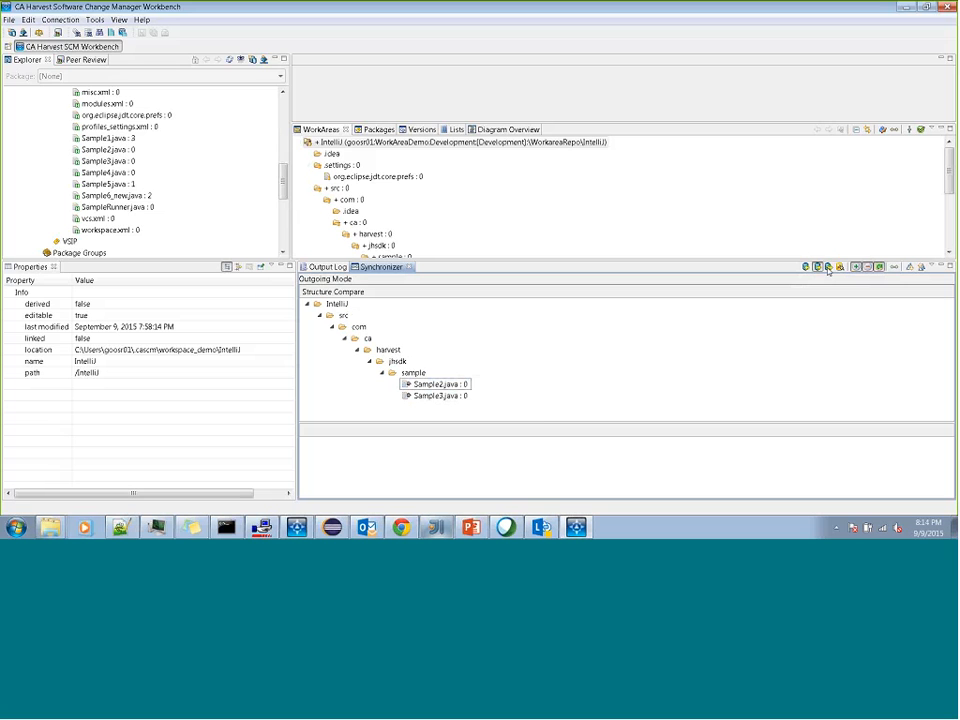
click(828, 268)
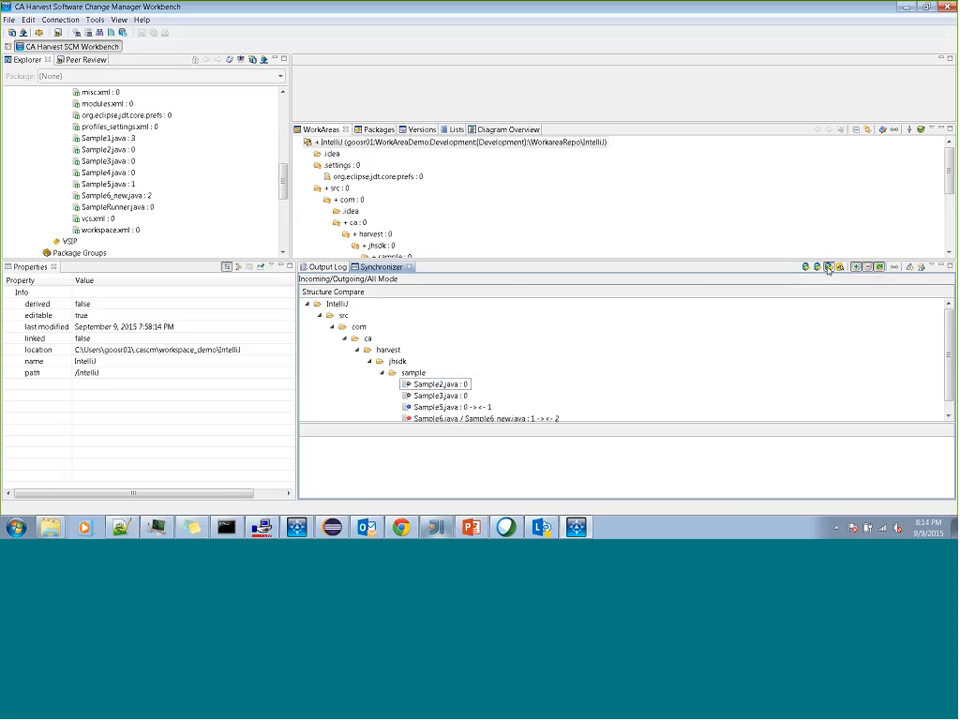
click(507, 527)
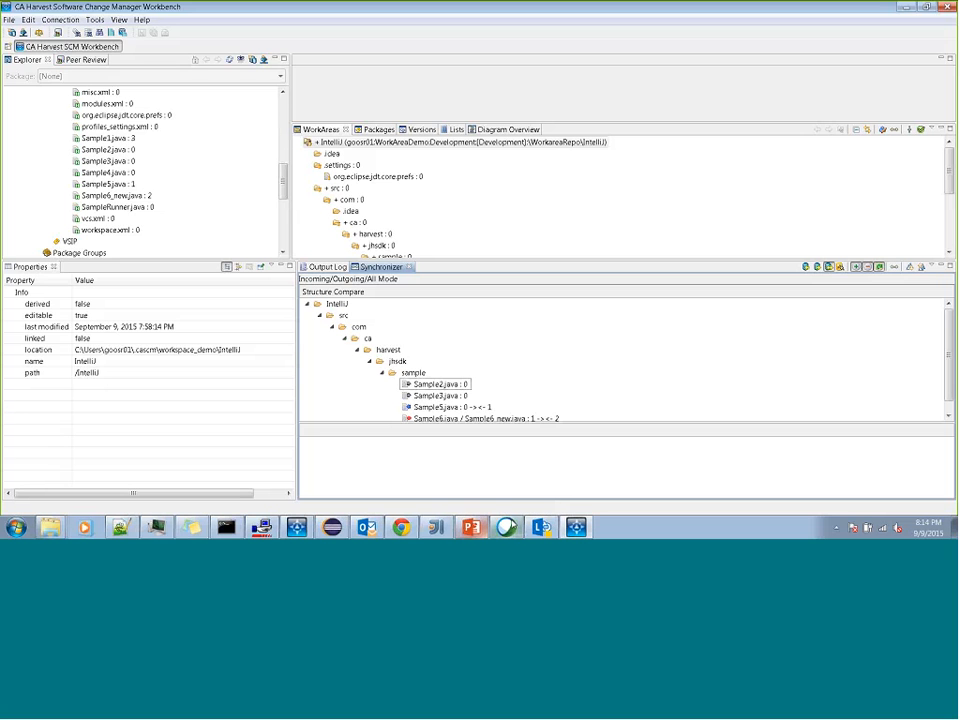